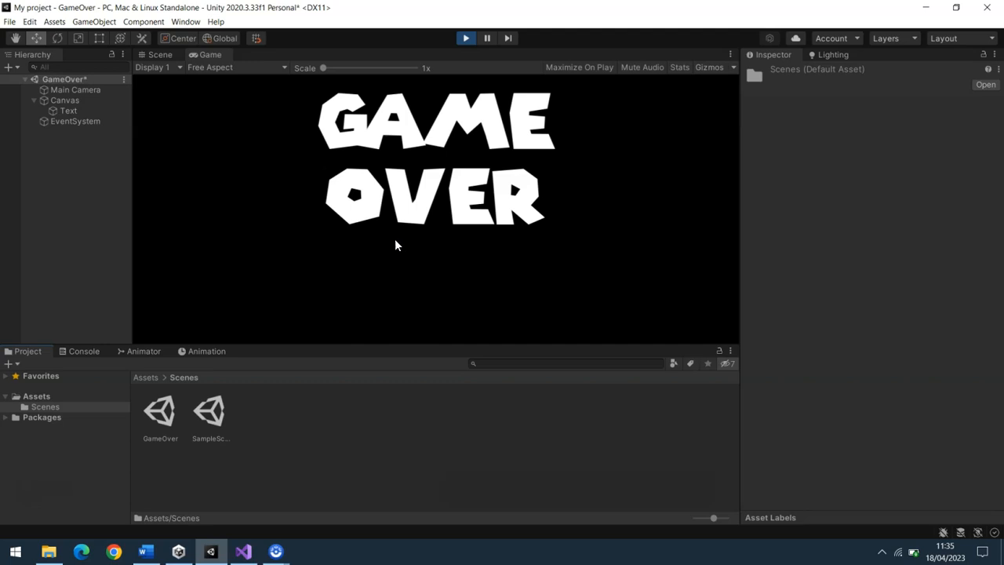
Exit play mode and place a new standard UI Button on the canvas, just below the left half of the GAME OVER text
{"action": "left_click", "coordinate": [11, 67]}
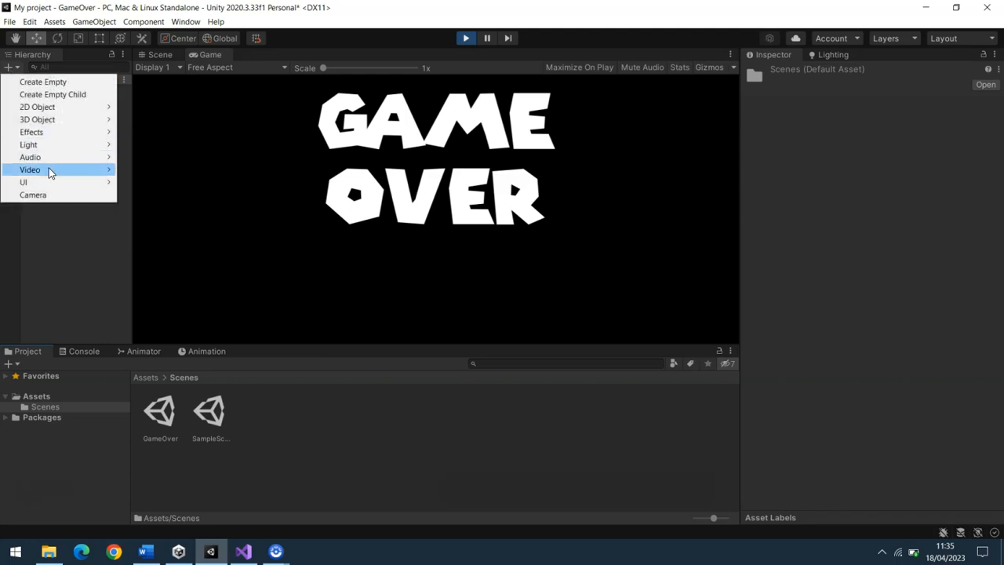
{"action": "mouse_move", "coordinate": [54, 183]}
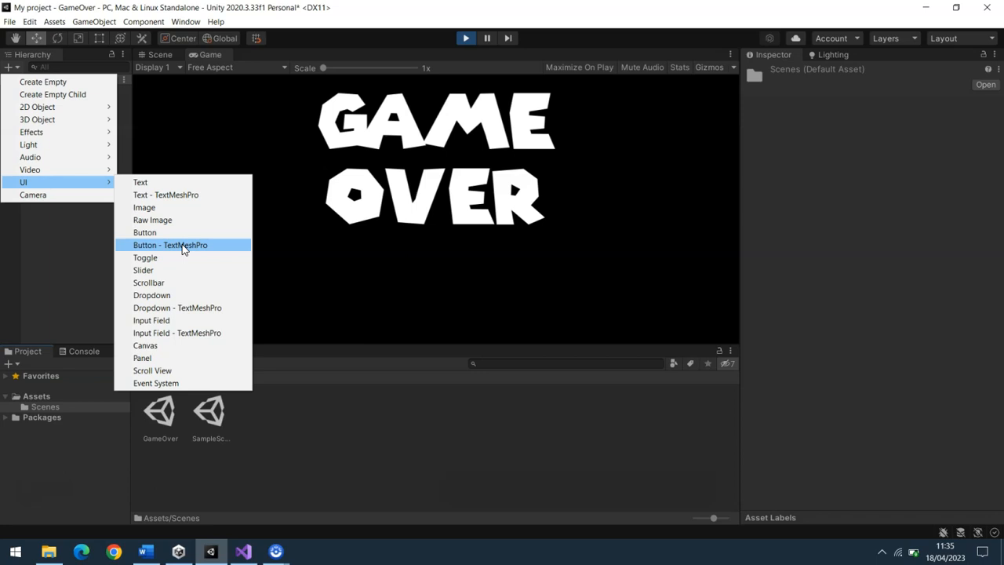
{"action": "left_click", "coordinate": [465, 38]}
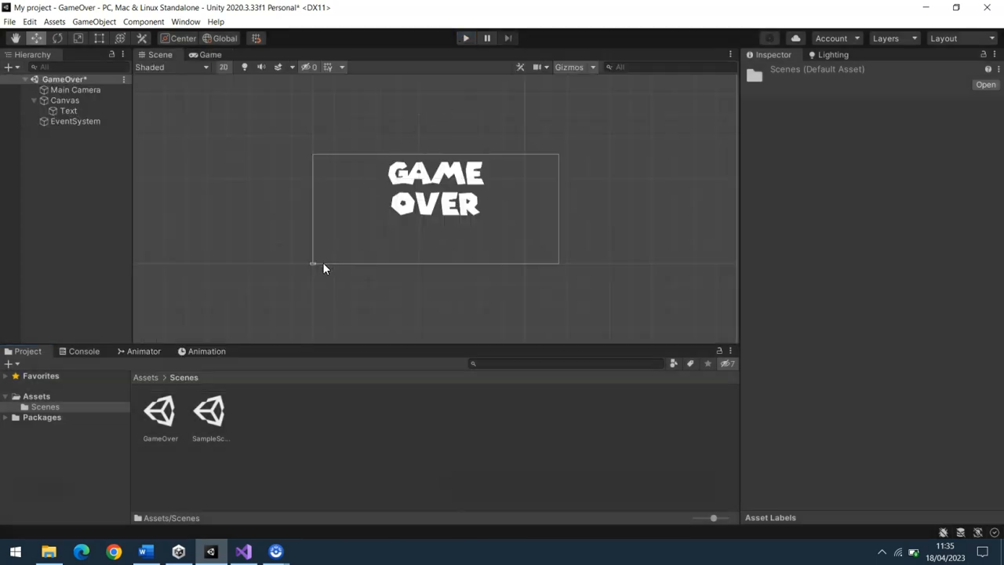
{"action": "left_click", "coordinate": [9, 68]}
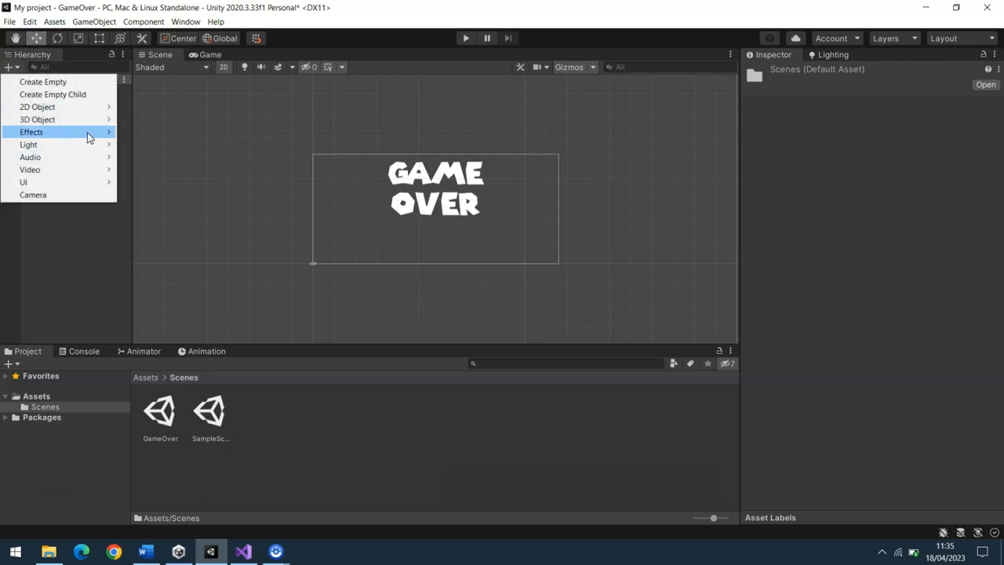
{"action": "mouse_move", "coordinate": [100, 181]}
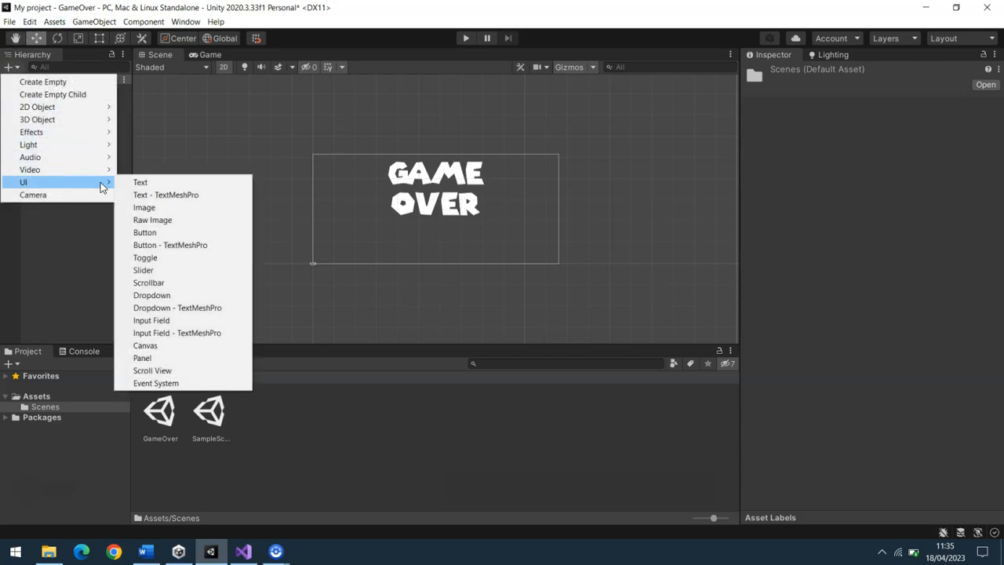
{"action": "left_click", "coordinate": [161, 234]}
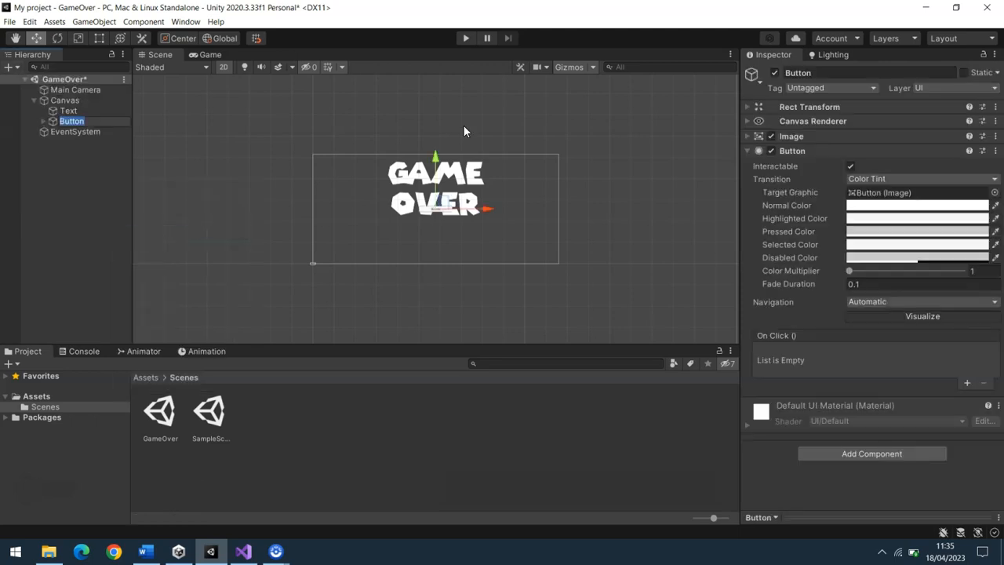
{"action": "left_click_drag", "start_coordinate": [436, 159], "coordinate": [436, 181]}
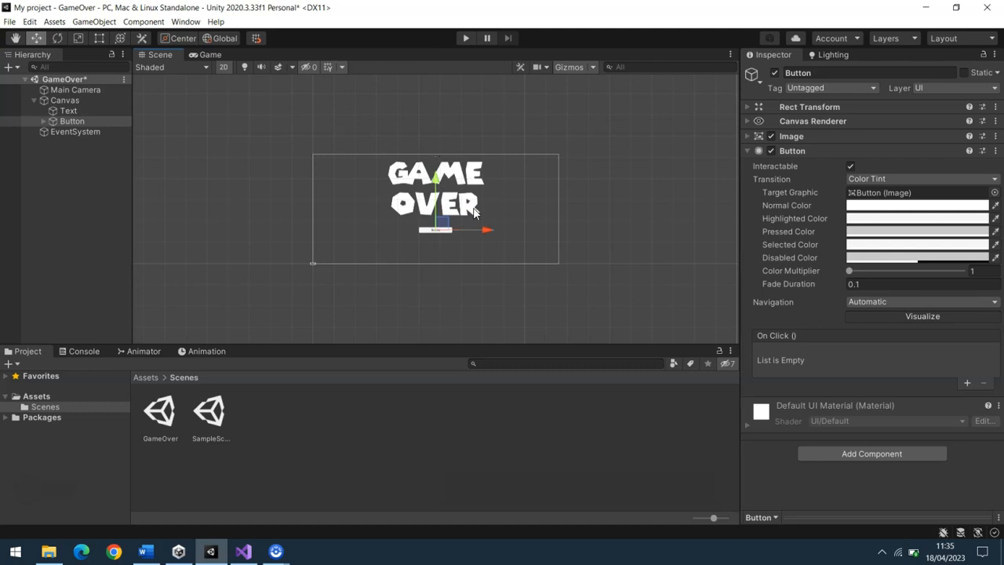
{"action": "left_click_drag", "start_coordinate": [487, 230], "coordinate": [461, 233]}
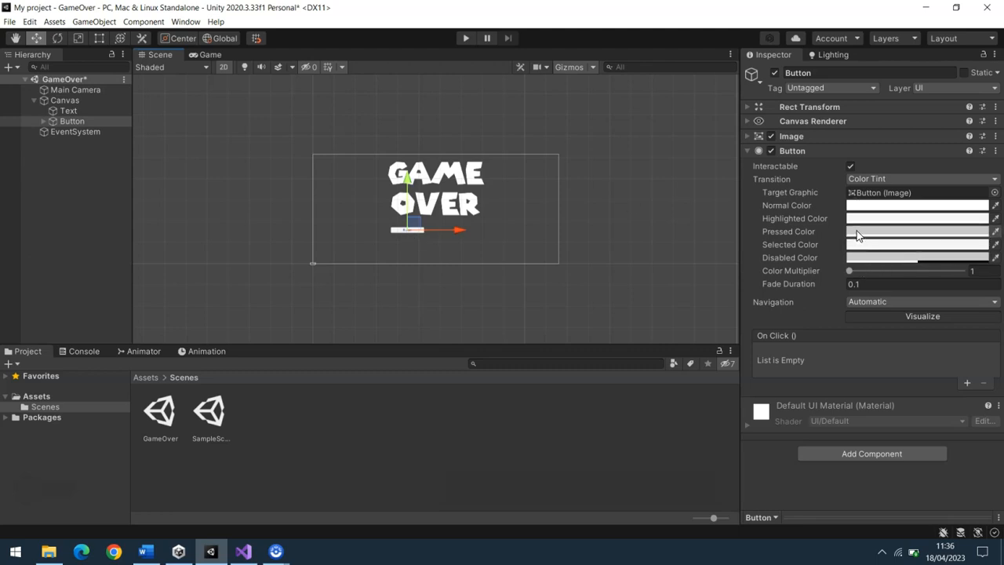
Set the button's Normal Color to dark blue (2F1E91)
{"action": "double_click", "coordinate": [71, 120]}
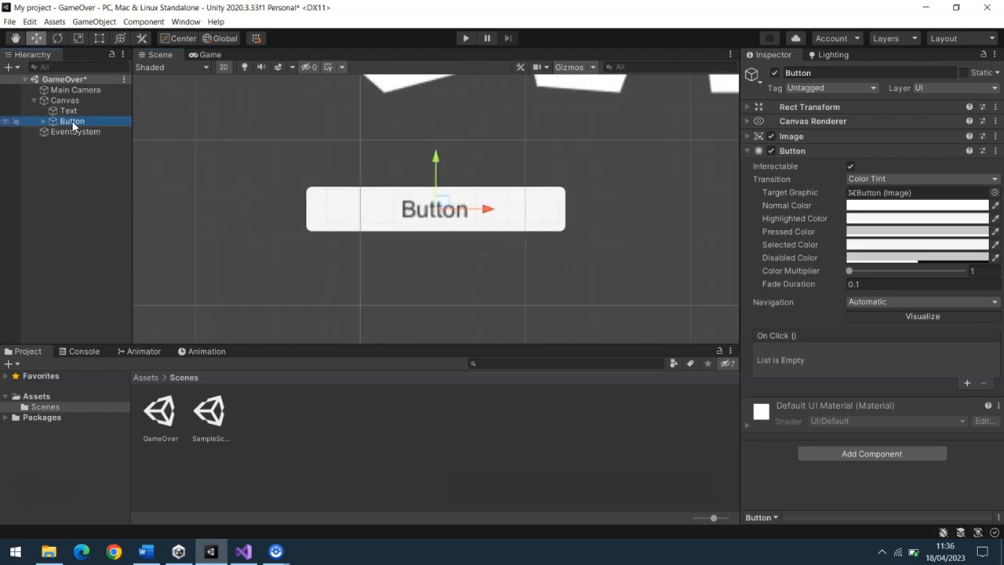
{"action": "left_click", "coordinate": [965, 206]}
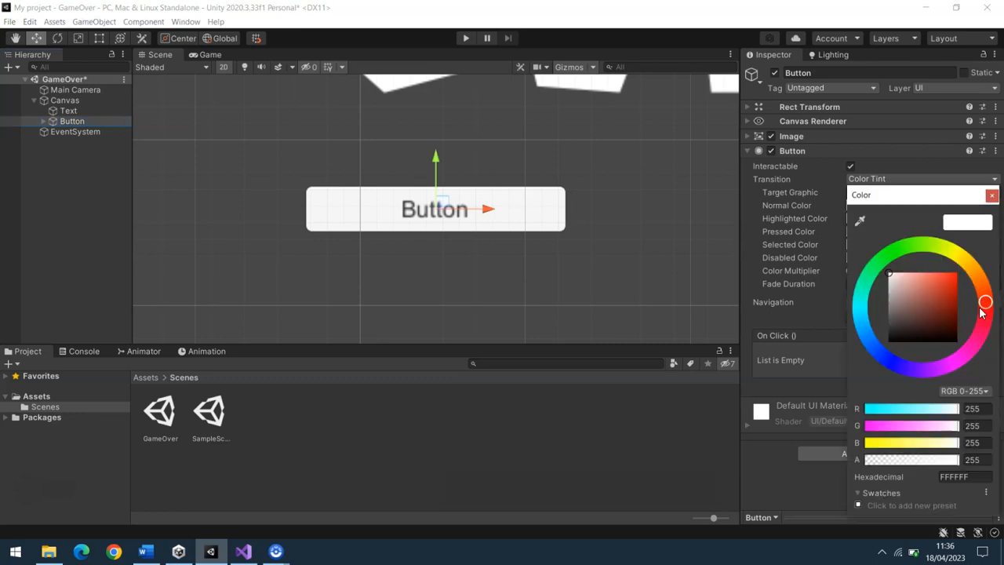
{"action": "left_click_drag", "start_coordinate": [981, 311], "coordinate": [897, 373]}
{"action": "left_click", "coordinate": [944, 303]}
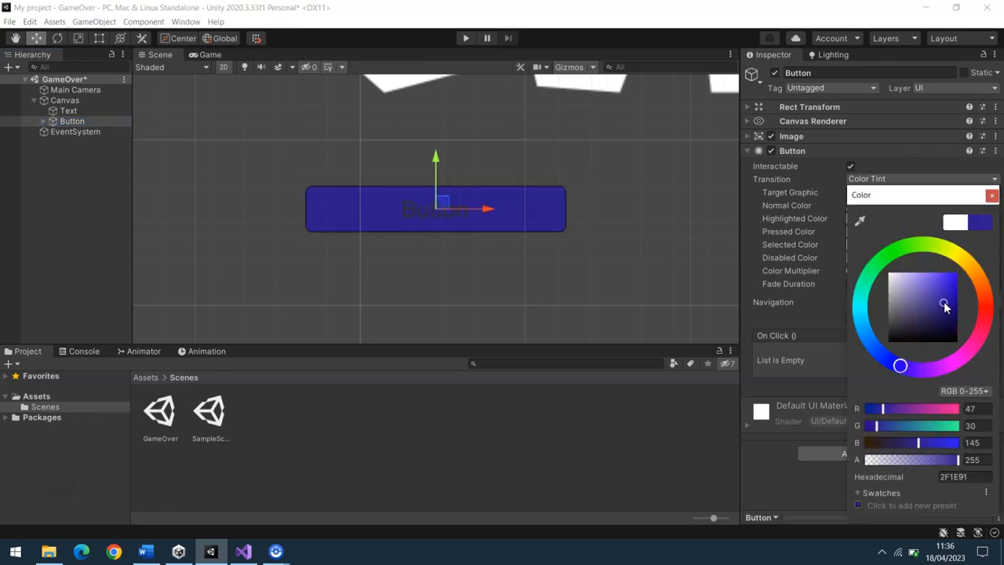
{"action": "left_click", "coordinate": [992, 195]}
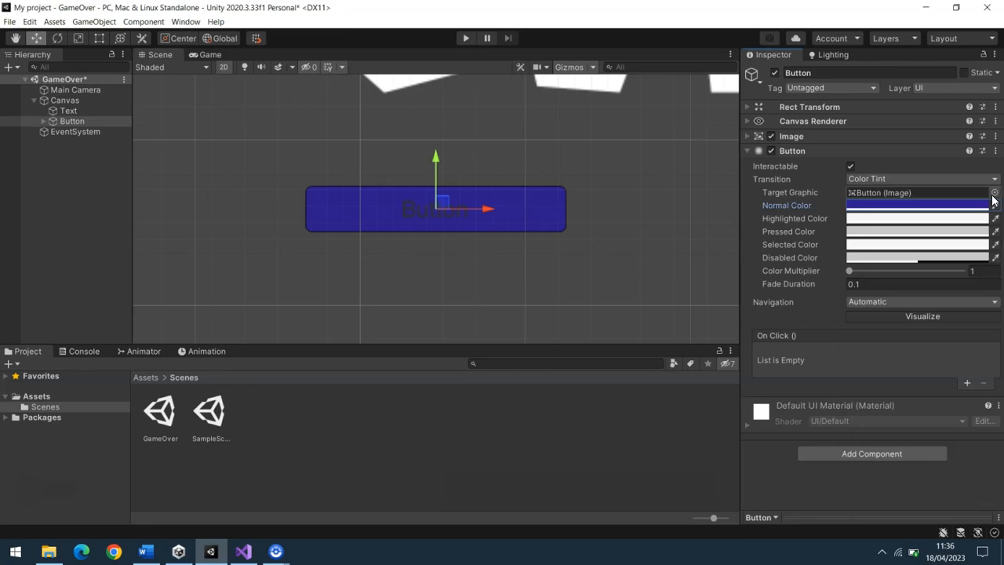
Set the button's Highlighted Color to red (C32222)
{"action": "left_click", "coordinate": [927, 215]}
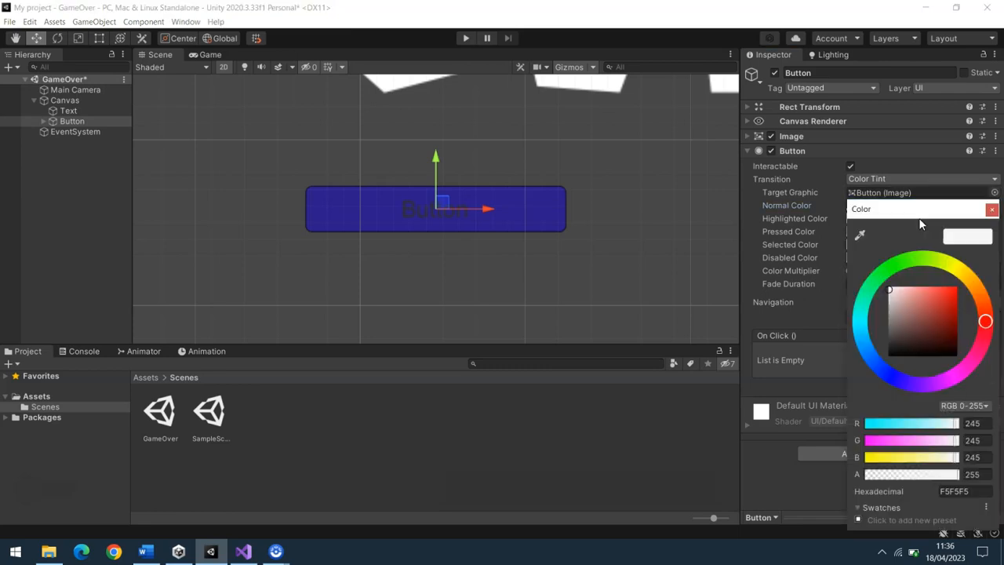
{"action": "left_click", "coordinate": [945, 303]}
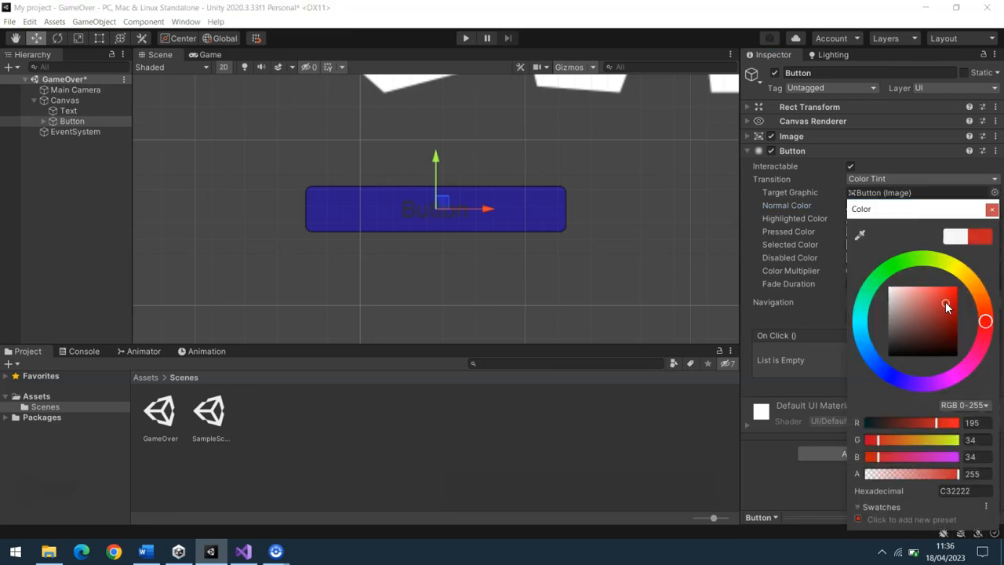
{"action": "left_click", "coordinate": [992, 209]}
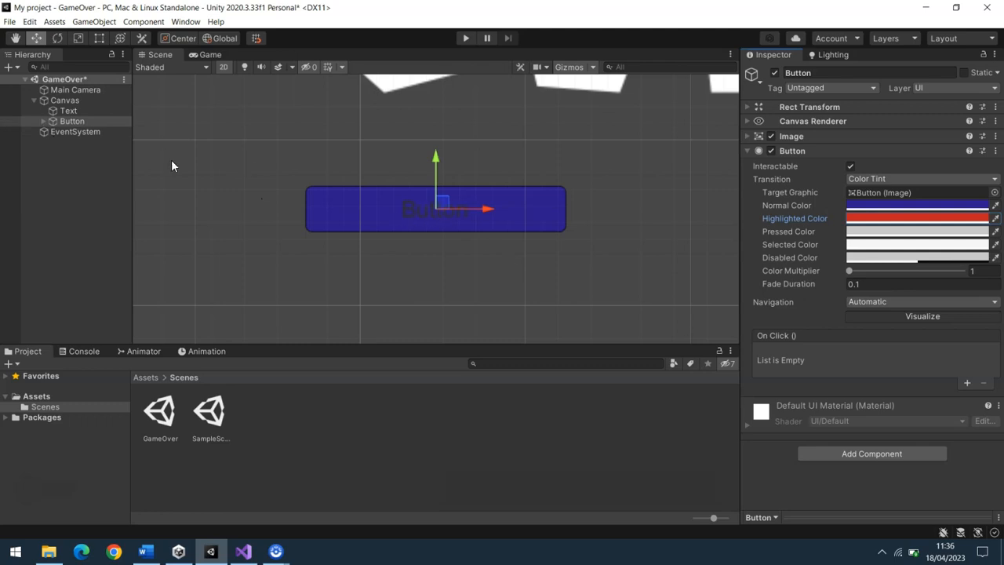
Change the label of the button's child Text object to "Restart"
{"action": "left_click", "coordinate": [41, 121]}
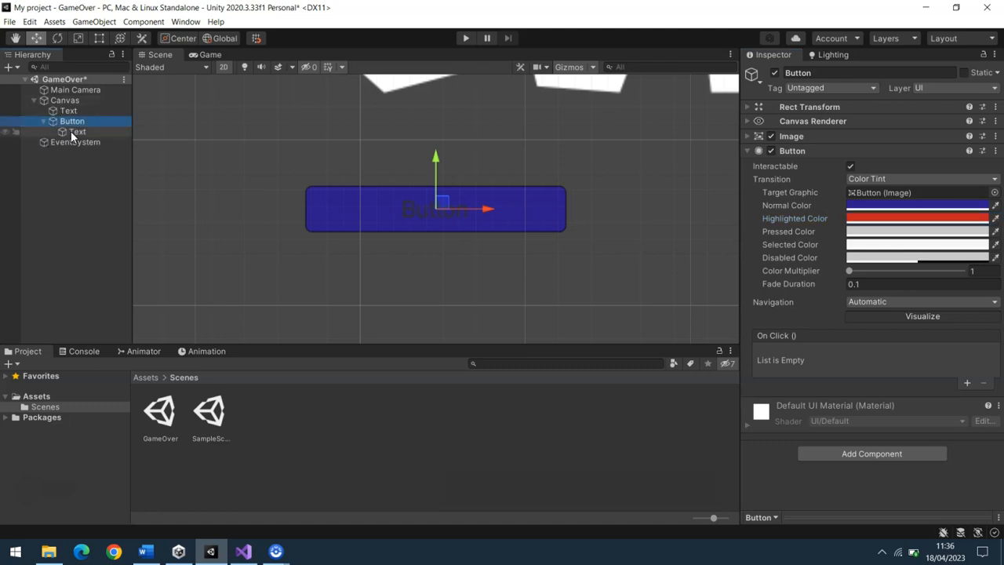
{"action": "left_click", "coordinate": [72, 132]}
{"action": "left_click", "coordinate": [783, 167]}
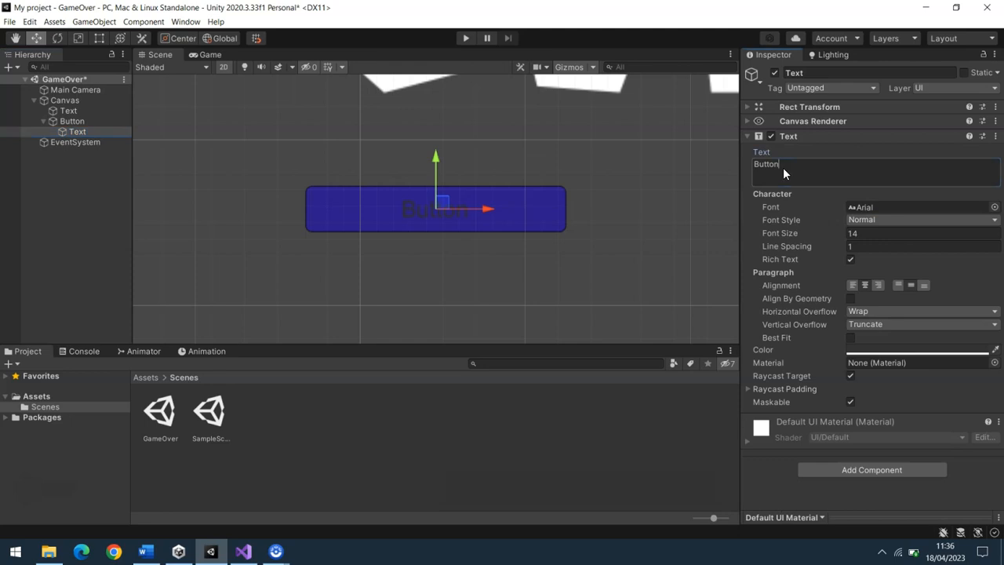
{"action": "type", "text": "Restart"}
Set the Restart label's text color to white (FFFFFF)
{"action": "left_click", "coordinate": [874, 349]}
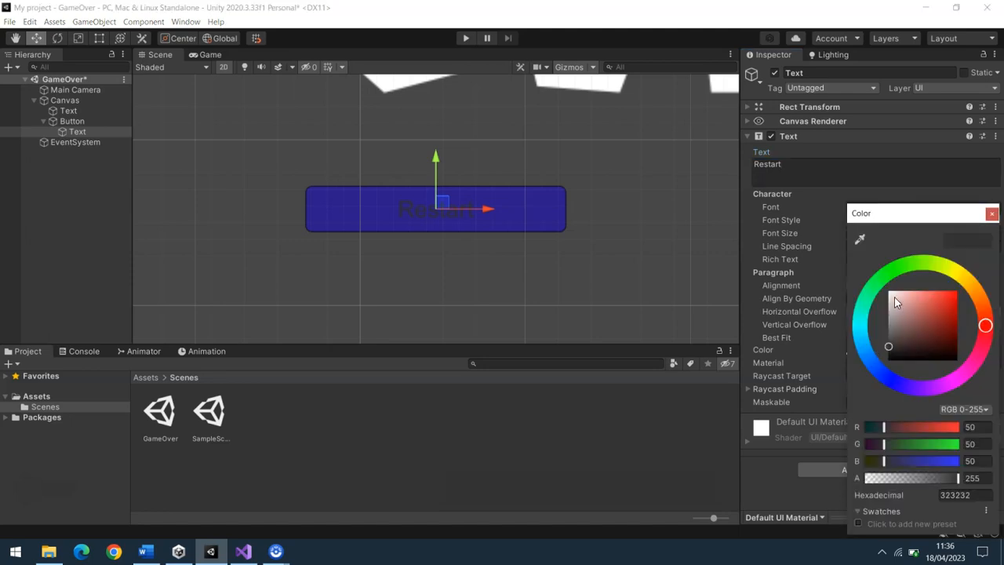
{"action": "left_click", "coordinate": [962, 492]}
{"action": "type", "text": "FFFFFF"}
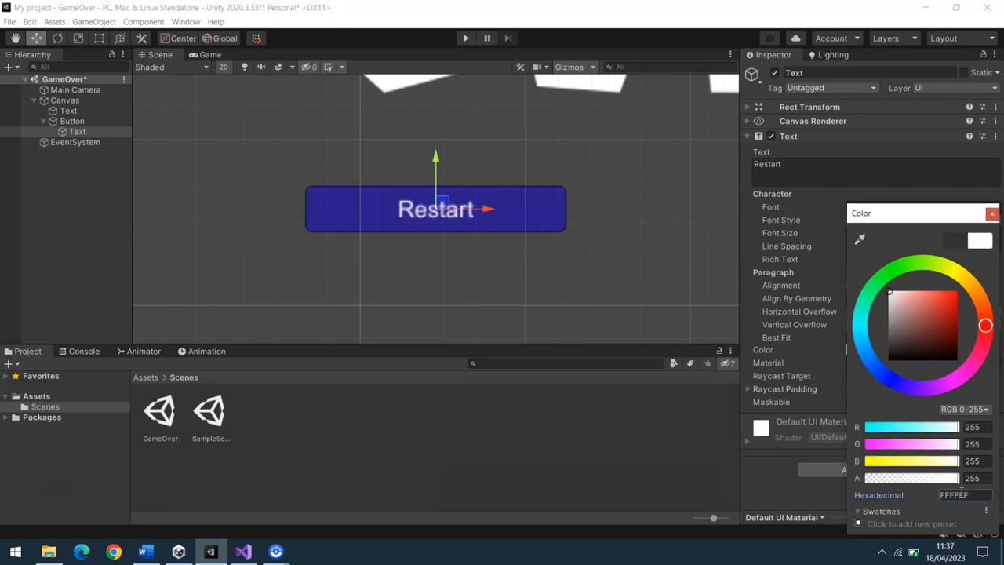
{"action": "left_click", "coordinate": [992, 214]}
Set the Restart label's font to SuperMario256 and its font size to 21
{"action": "left_click", "coordinate": [866, 207]}
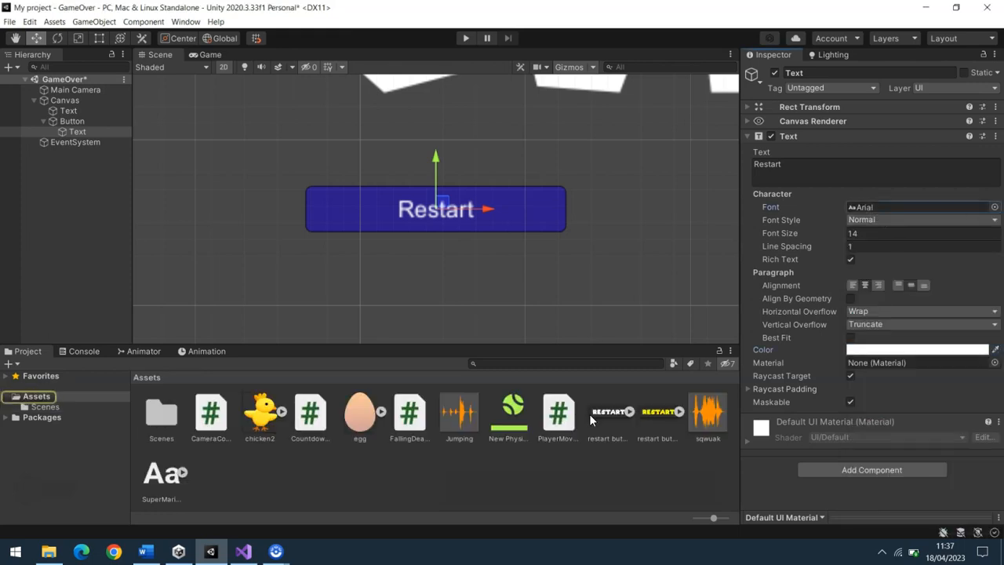
{"action": "left_click", "coordinate": [995, 207]}
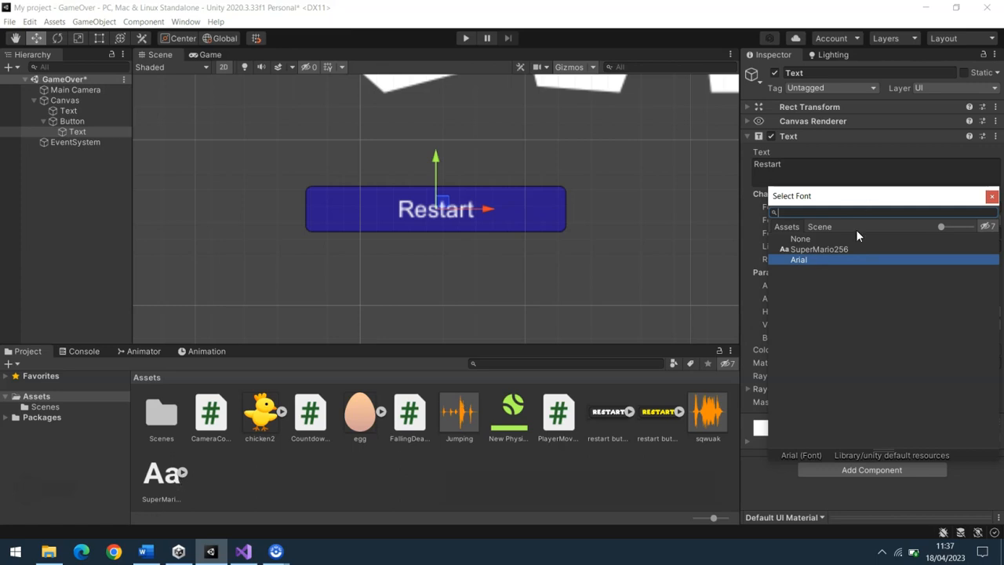
{"action": "left_click", "coordinate": [827, 248]}
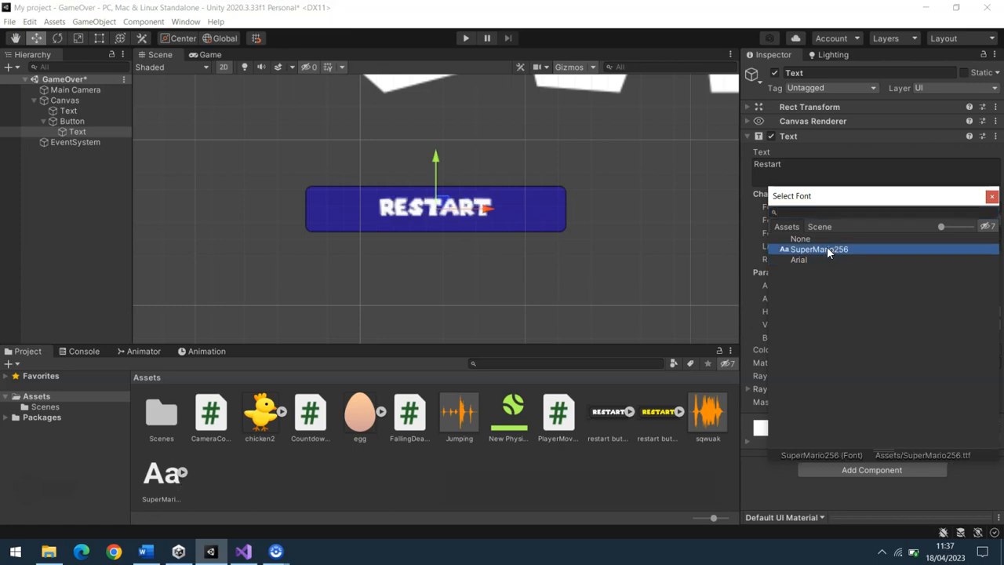
{"action": "left_click", "coordinate": [992, 196]}
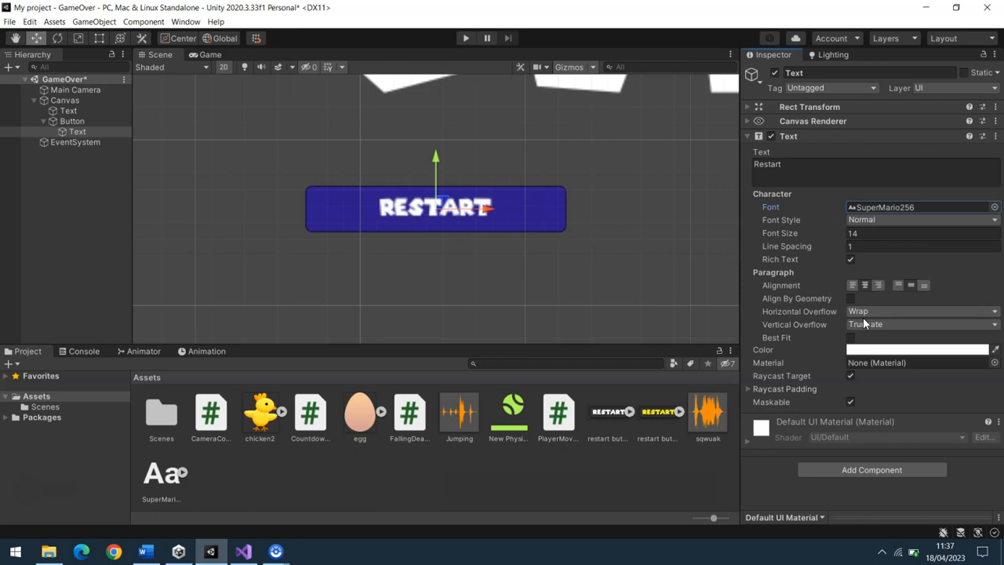
{"action": "left_click_drag", "start_coordinate": [780, 233], "coordinate": [800, 235]}
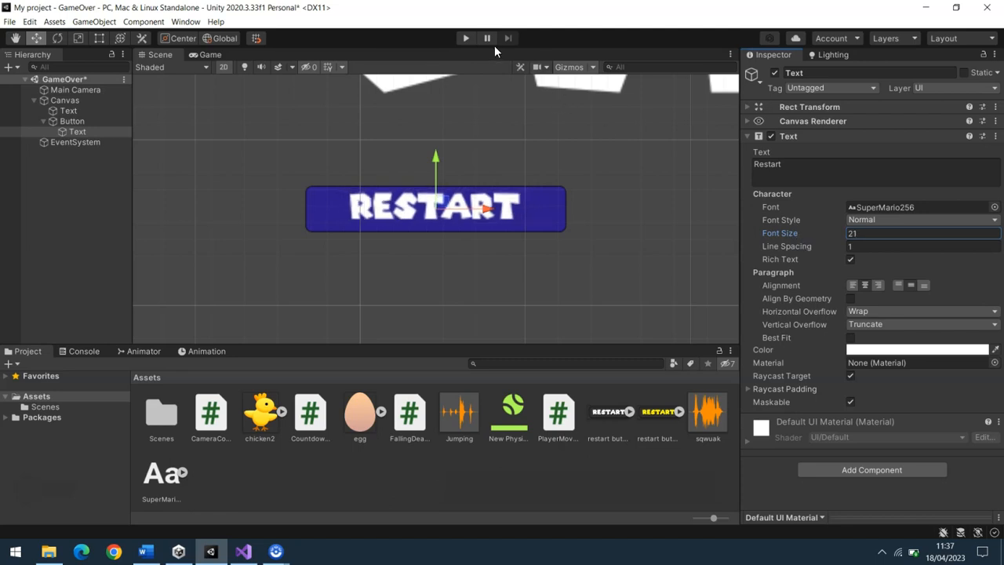
Run the scene to test the Restart button's normal, highlighted and selected colors, and stop play mode
{"action": "left_click", "coordinate": [466, 38]}
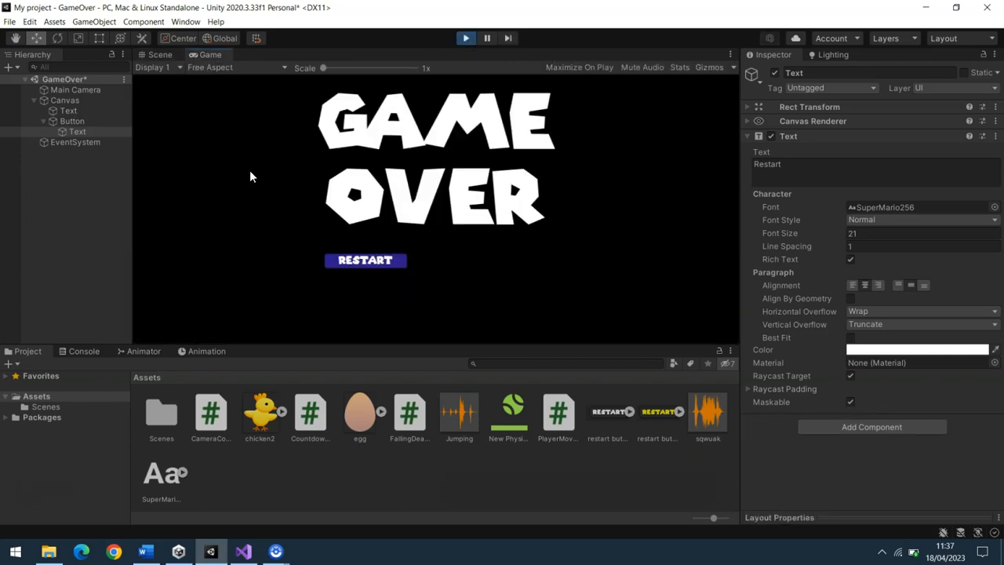
{"action": "left_click", "coordinate": [389, 262]}
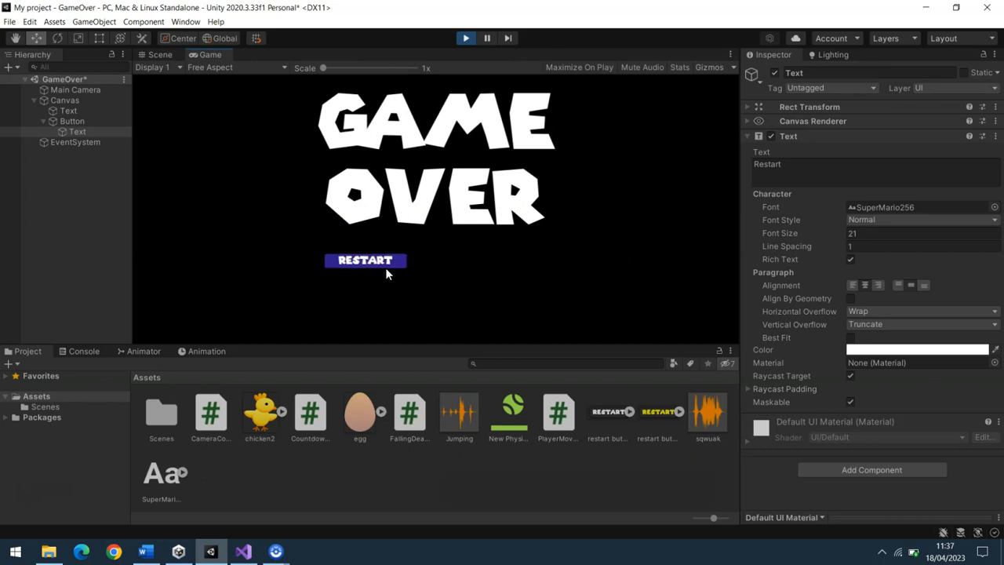
{"action": "left_click", "coordinate": [72, 121]}
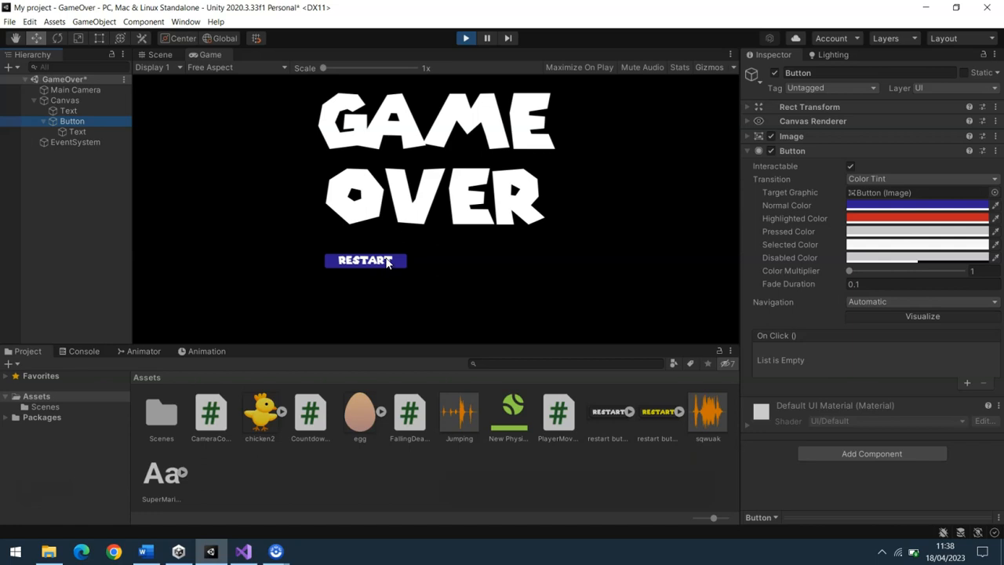
{"action": "left_click", "coordinate": [432, 258]}
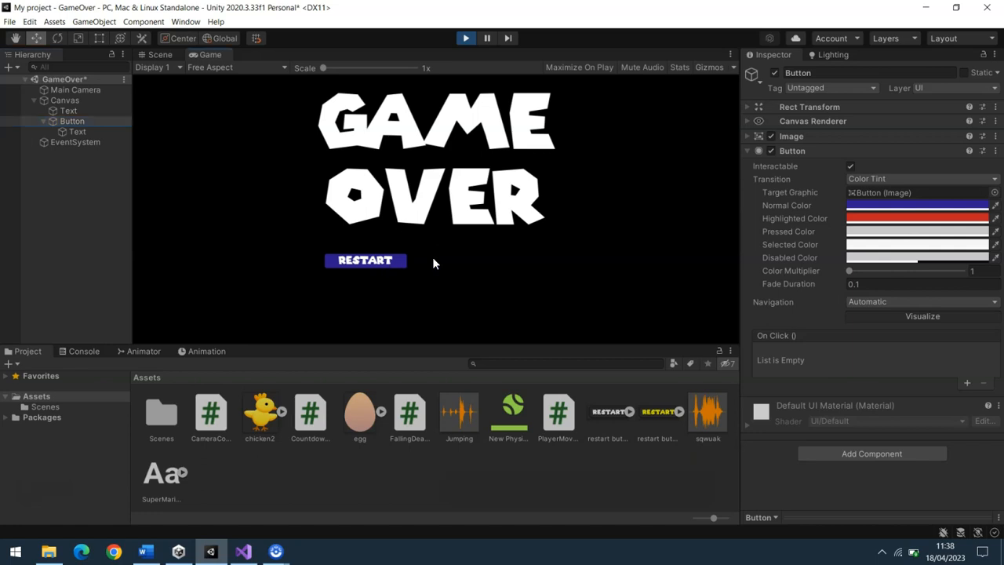
{"action": "left_click", "coordinate": [377, 266]}
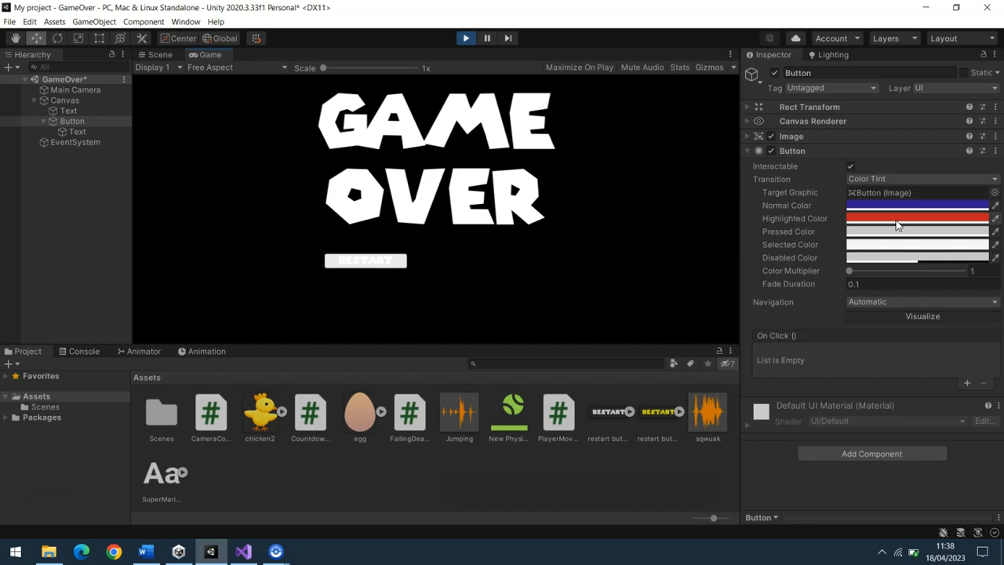
{"action": "left_click", "coordinate": [466, 38]}
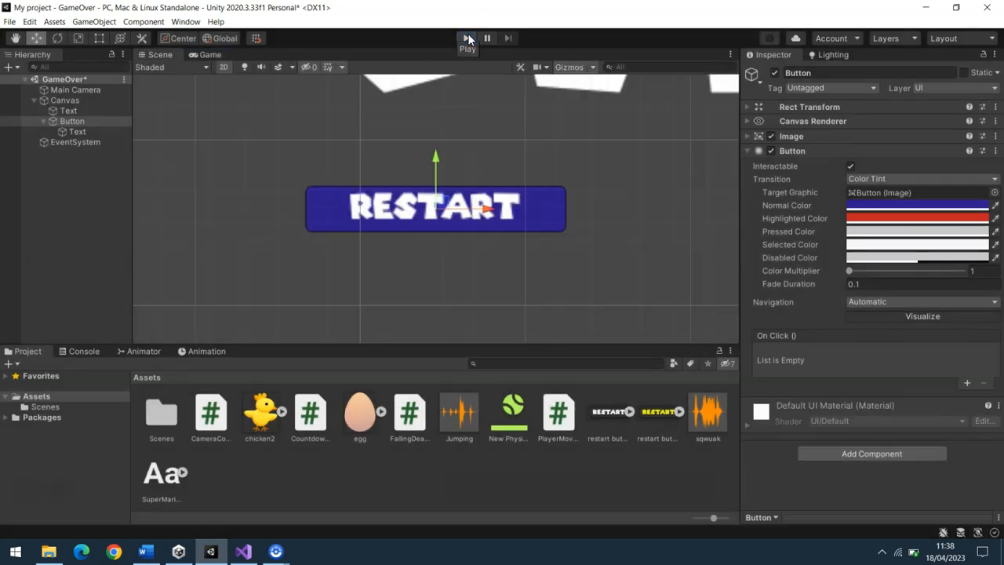
Create a new script named RestartButtonBehaviour on the button and open it in Visual Studio
{"action": "left_click", "coordinate": [855, 454]}
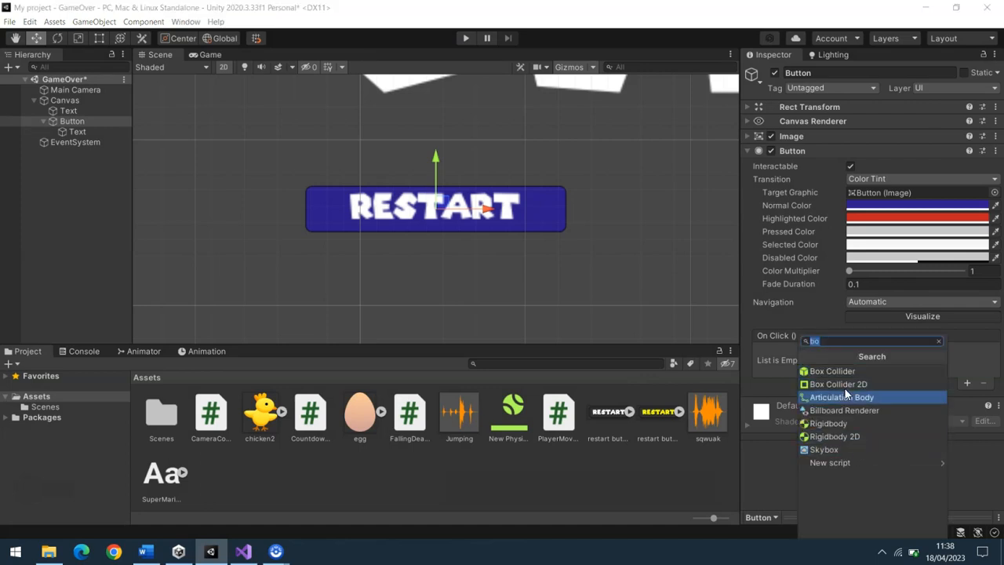
{"action": "left_click", "coordinate": [850, 461]}
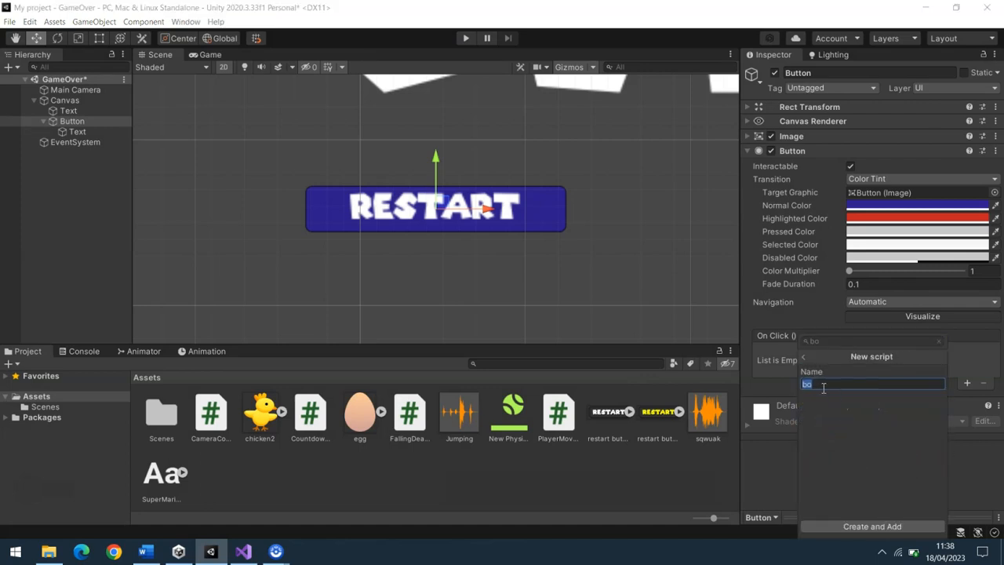
{"action": "type", "text": "RestartB"}
{"action": "type", "text": "onBehaviour"}
{"action": "left_click", "coordinate": [863, 527]}
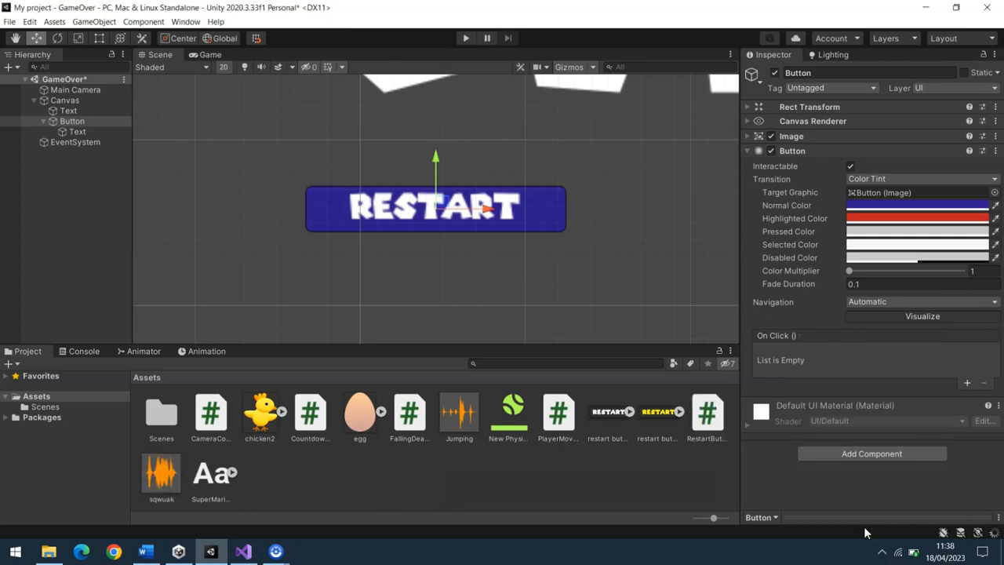
{"action": "left_click", "coordinate": [704, 422]}
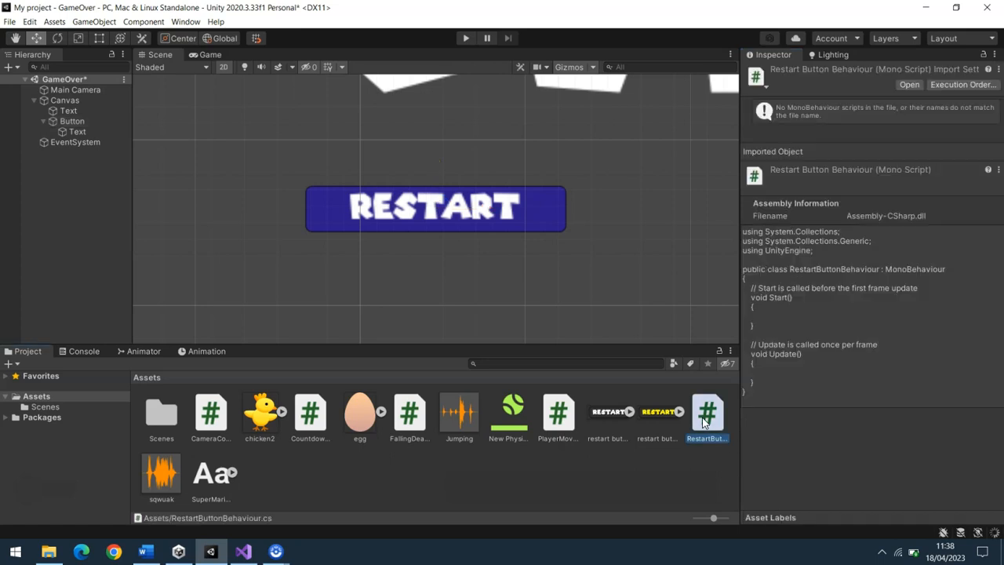
{"action": "double_click", "coordinate": [704, 422]}
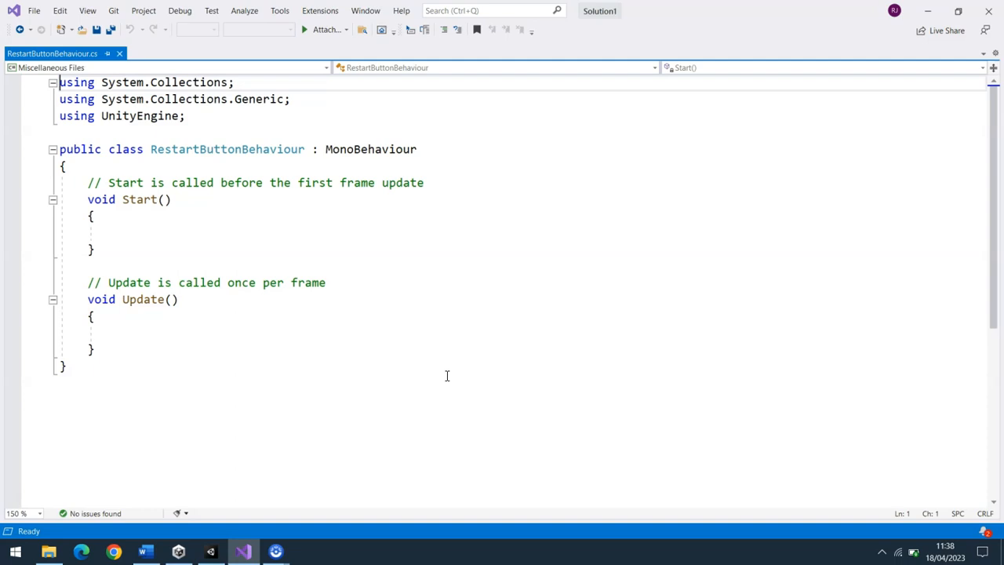
Remove the two System.Collections using lines and the default Start and Update methods with their comments from the RestartButtonBehaviour script
{"action": "left_click_drag", "start_coordinate": [288, 100], "coordinate": [56, 82]}
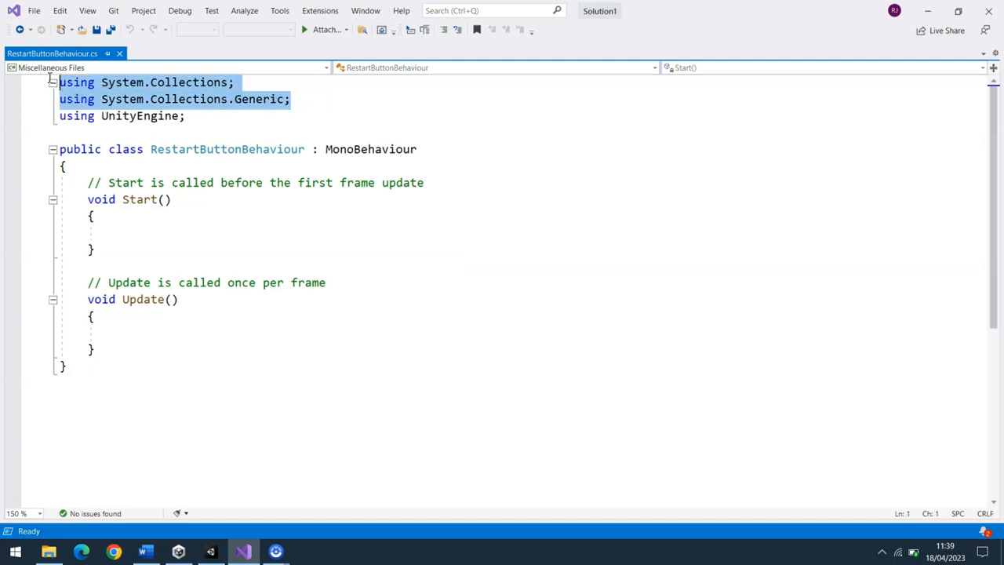
{"action": "key", "text": "Delete"}
{"action": "key", "text": "Delete"}
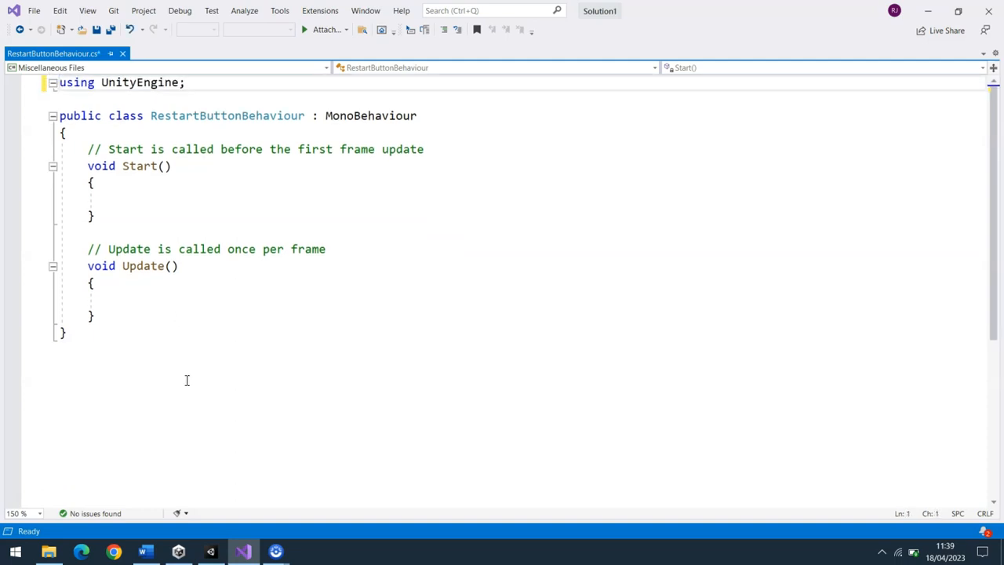
{"action": "left_click_drag", "start_coordinate": [94, 315], "coordinate": [87, 148]}
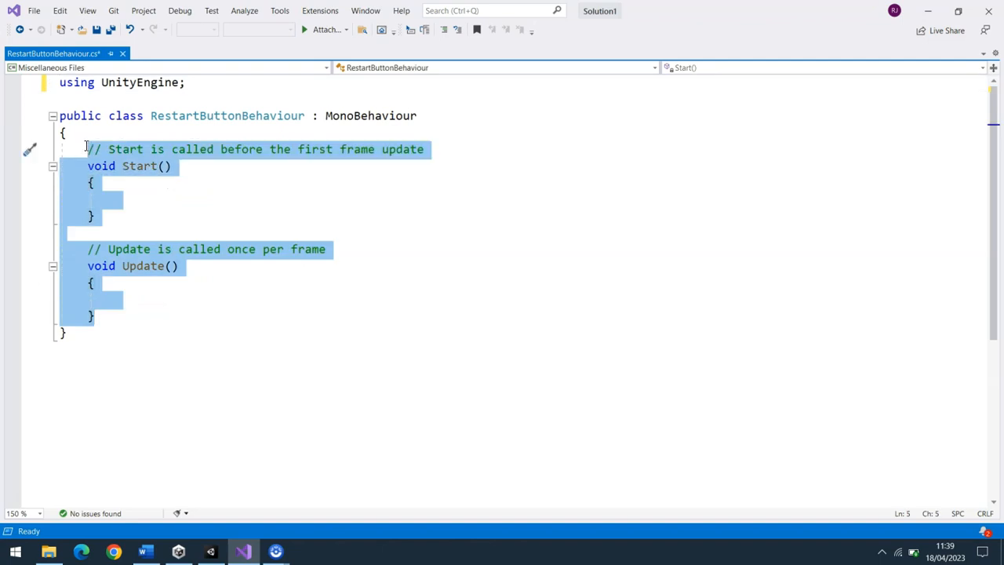
{"action": "key", "text": "Delete"}
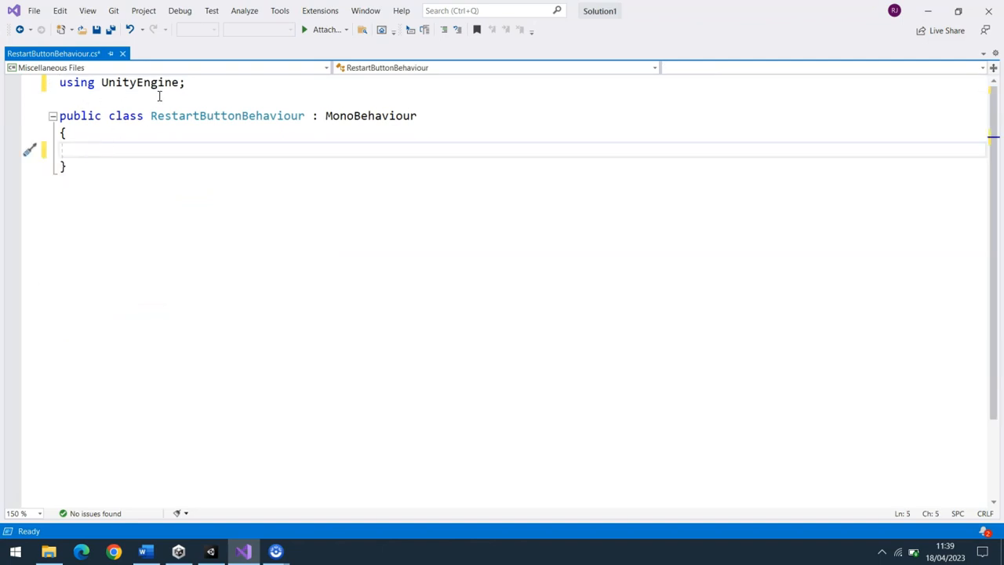
Add the line "using UnityEngine.SceneManagement;" from the Word notes directly below "using UnityEngine;" in the Visual Studio script
{"action": "left_click", "coordinate": [189, 89]}
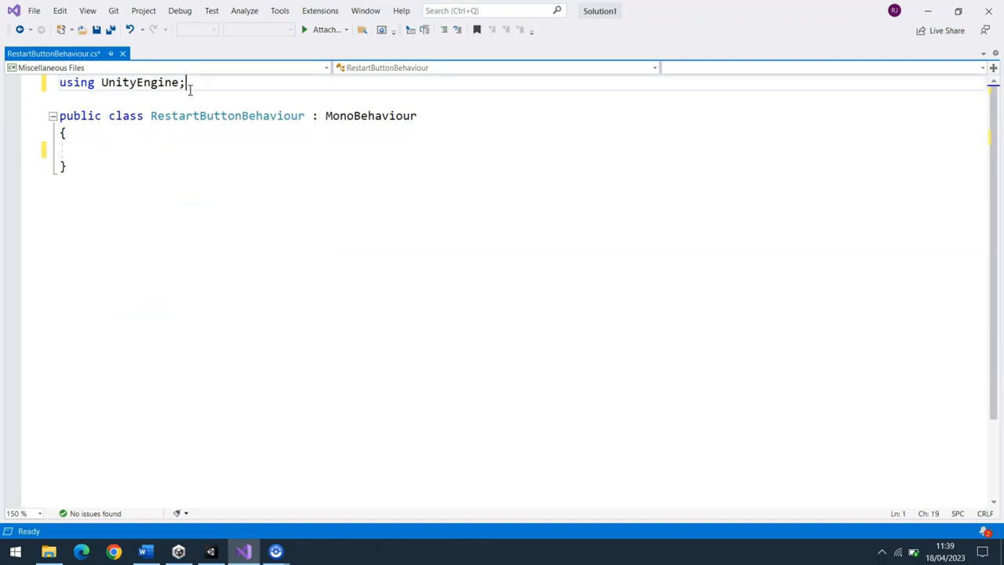
{"action": "key", "text": "Return"}
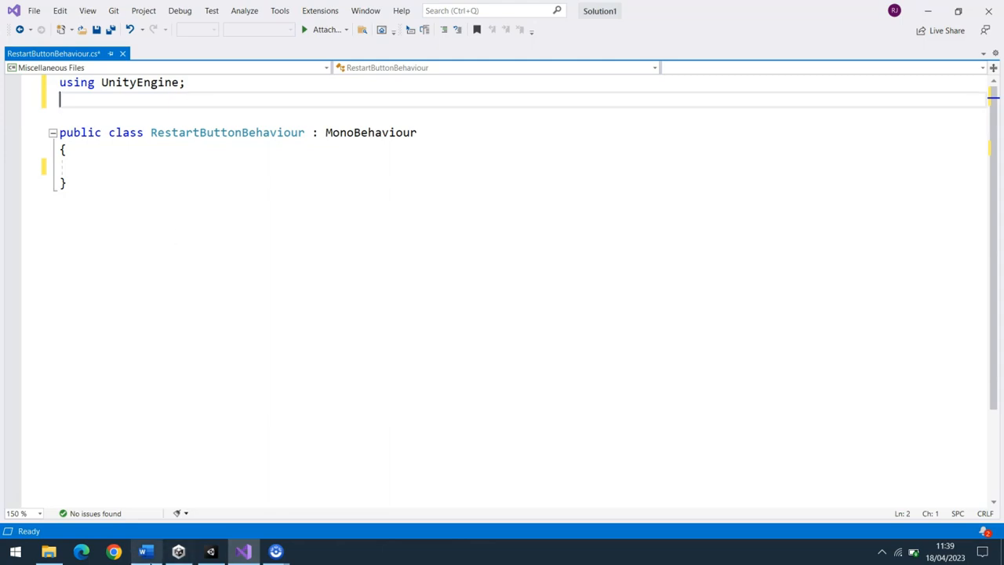
{"action": "left_click", "coordinate": [143, 551]}
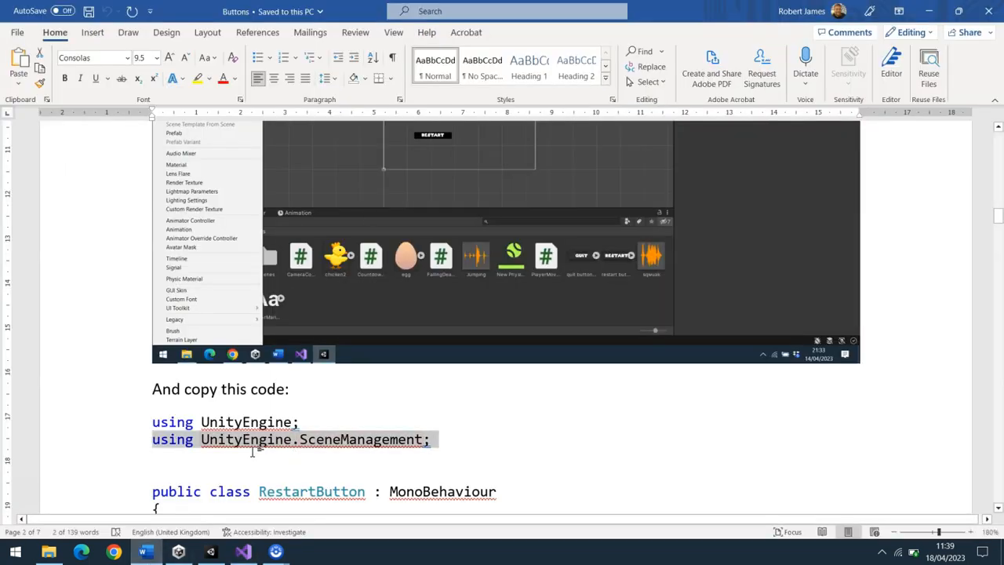
{"action": "left_click_drag", "start_coordinate": [1000, 211], "coordinate": [1000, 222]}
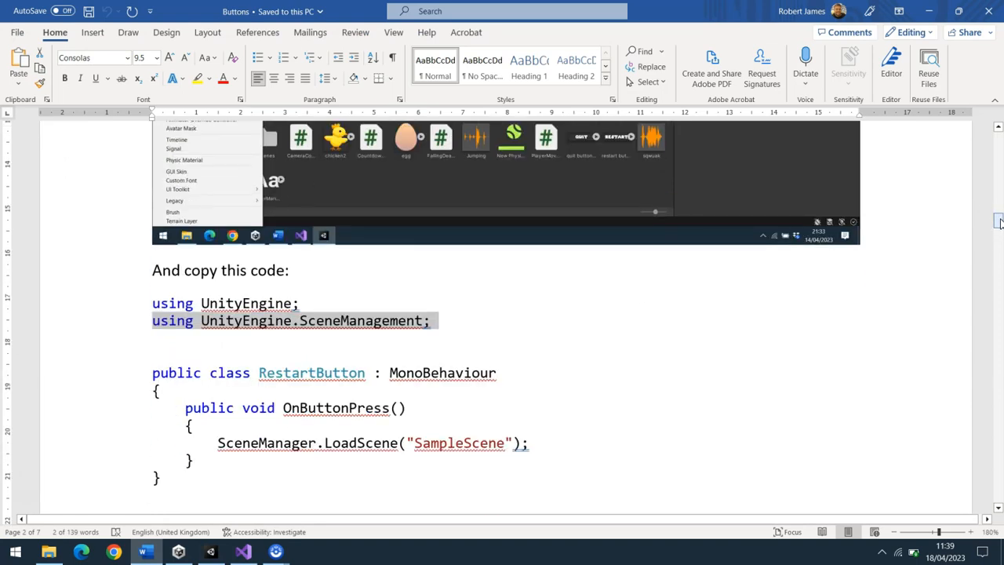
{"action": "left_click", "coordinate": [244, 552]}
{"action": "type", "text": "using UnityEngine.SceneManagement;"}
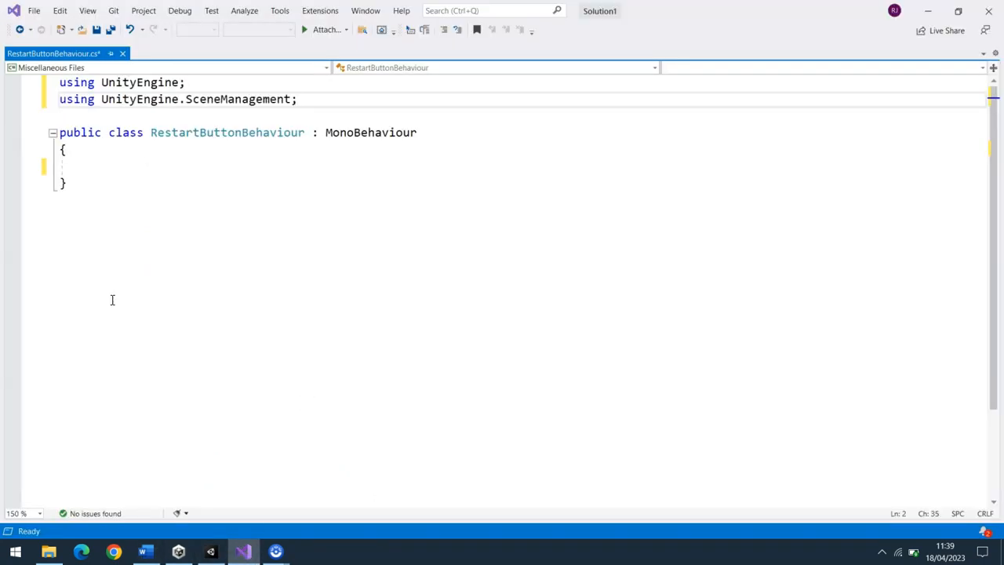
Copy the public OnButtonPress method that loads "SampleScene" from the Word notes into the RestartButtonBehaviour class in Visual Studio and save the script
{"action": "left_click", "coordinate": [82, 167]}
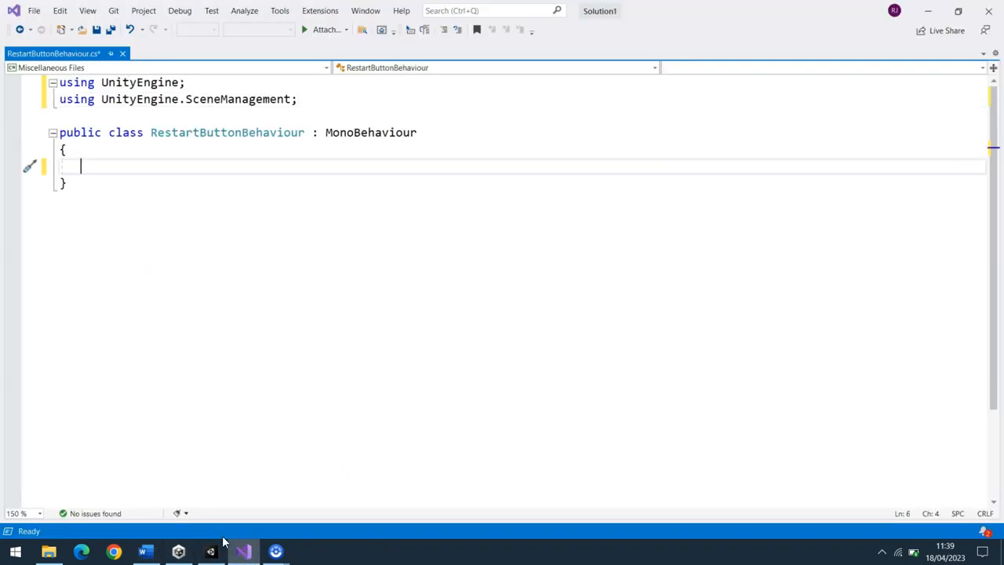
{"action": "mouse_move", "coordinate": [214, 554]}
{"action": "left_click", "coordinate": [144, 552]}
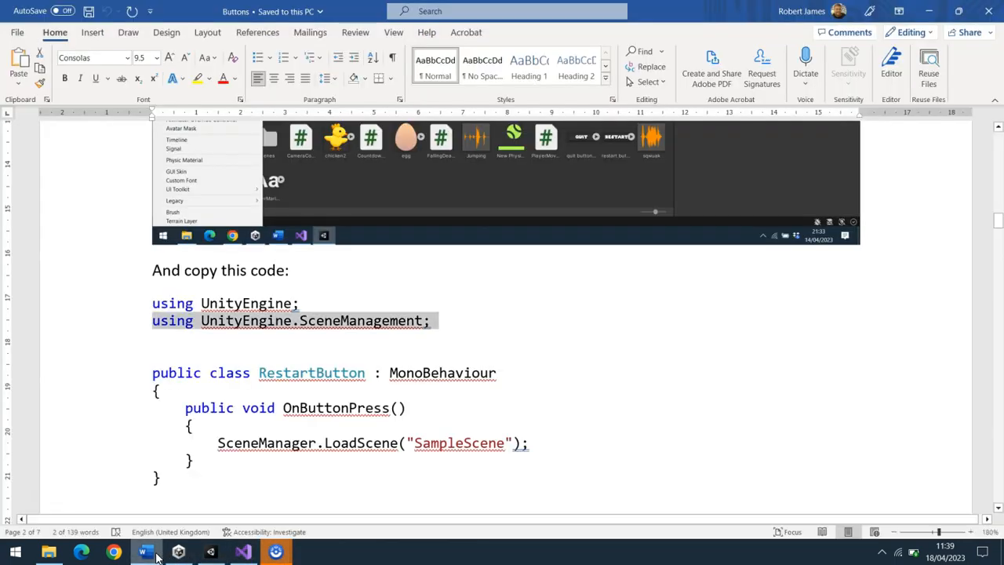
{"action": "left_click_drag", "start_coordinate": [208, 462], "coordinate": [185, 408]}
{"action": "key", "text": "ctrl+c"}
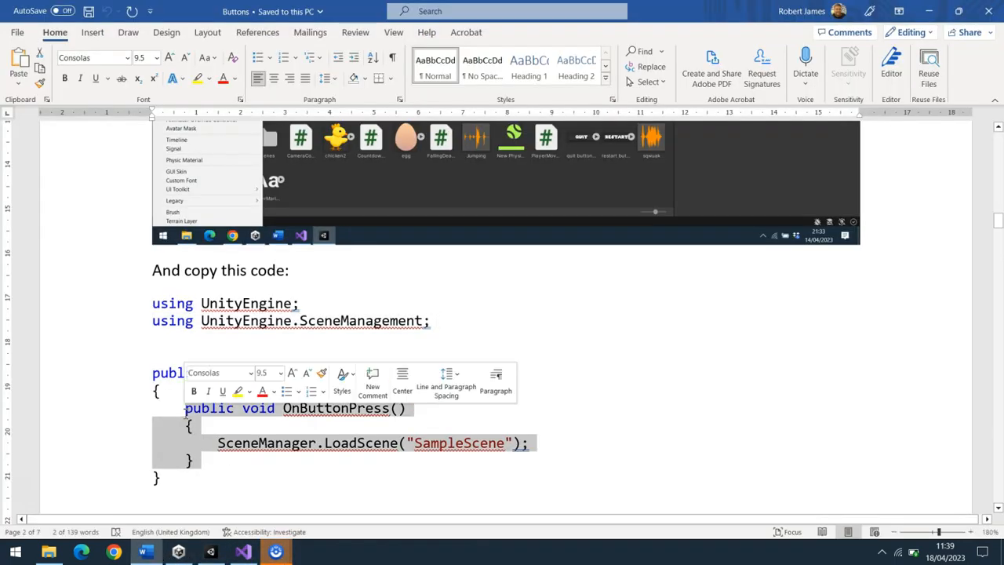
{"action": "left_click", "coordinate": [243, 552]}
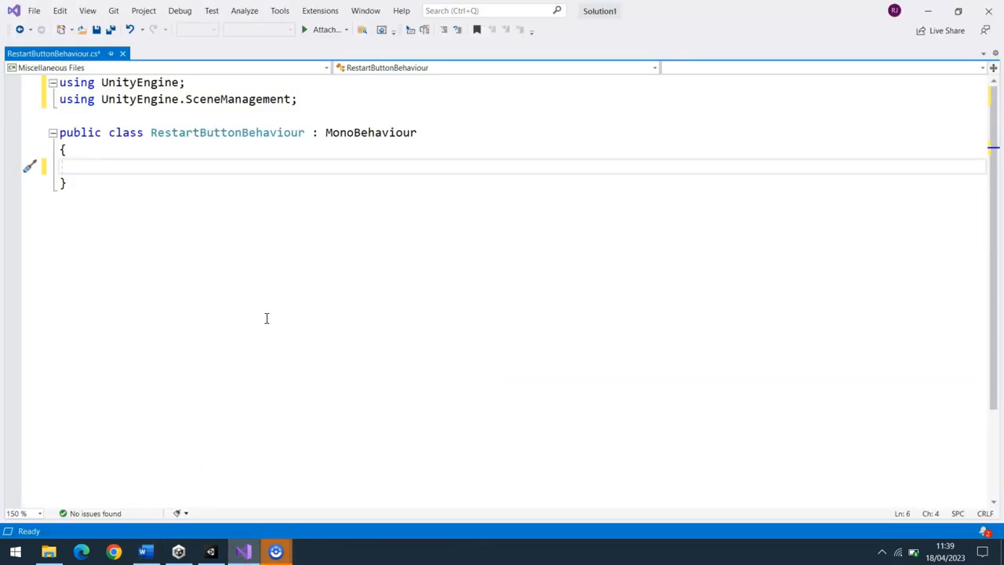
{"action": "key", "text": "ctrl+v"}
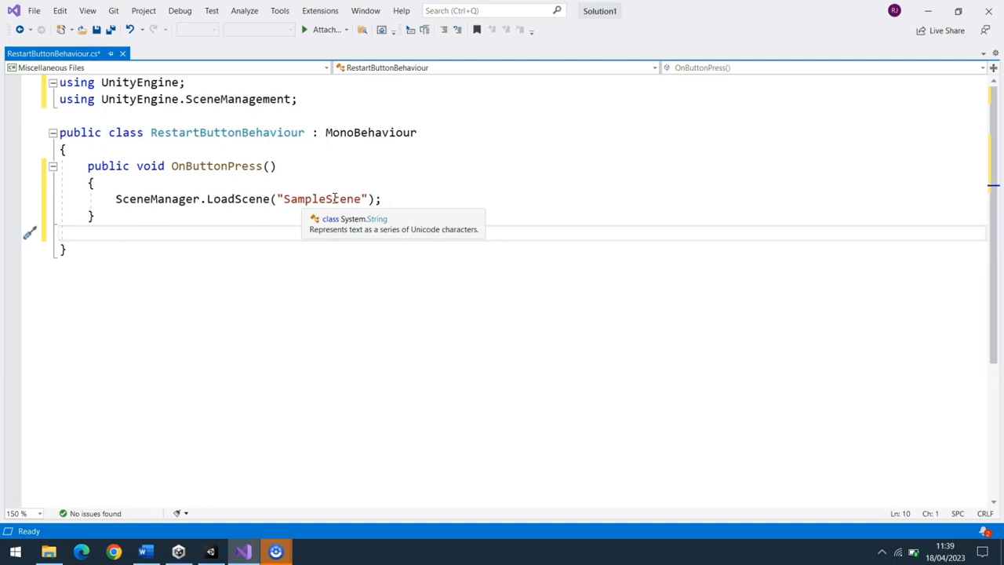
{"action": "key", "text": "ctrl+s"}
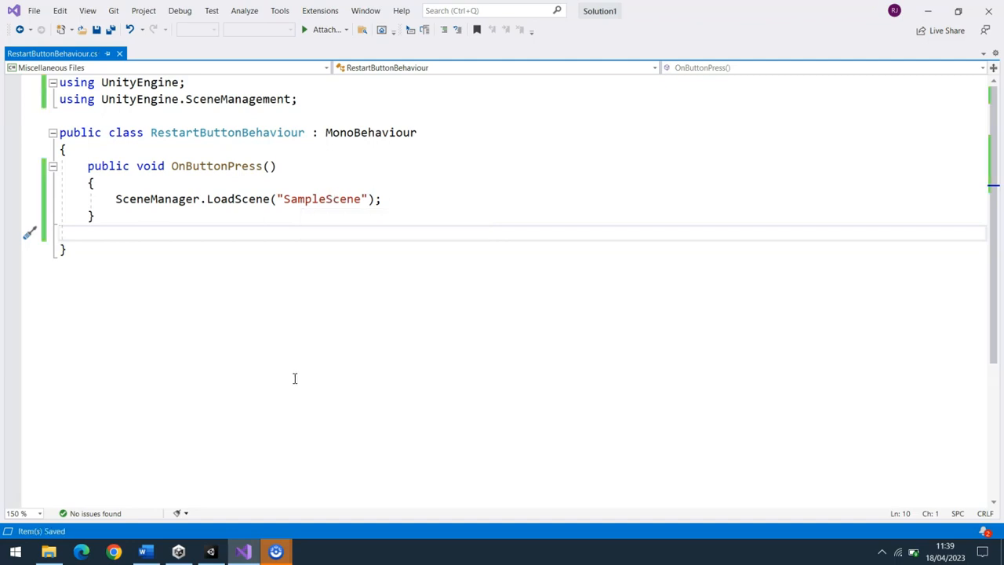
In Unity, add an On Click event to the Restart button, targeting the Button object with RestartButtonBehaviour.OnButtonPress, and save the scene
{"action": "left_click", "coordinate": [212, 552]}
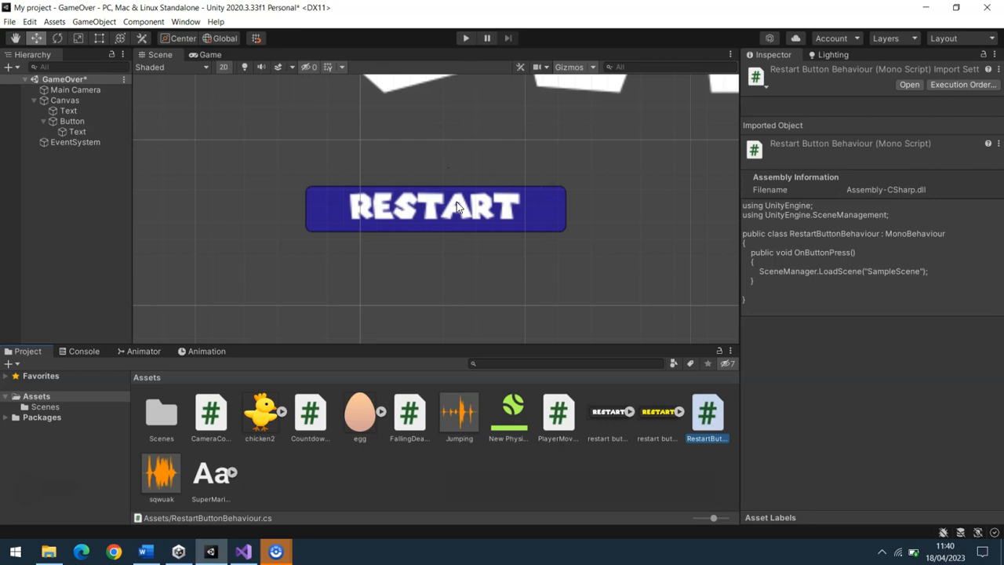
{"action": "left_click", "coordinate": [436, 217]}
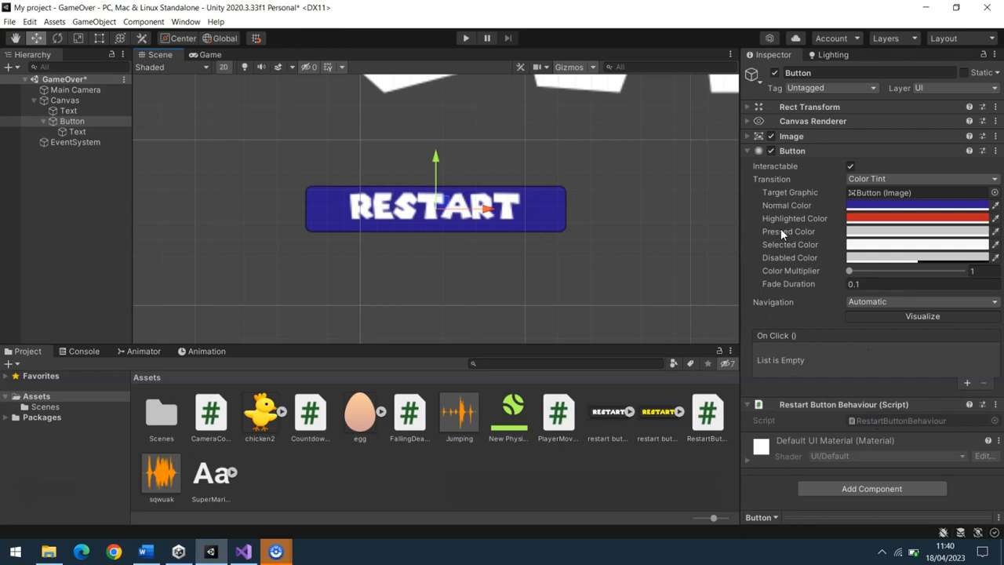
{"action": "left_click", "coordinate": [967, 383]}
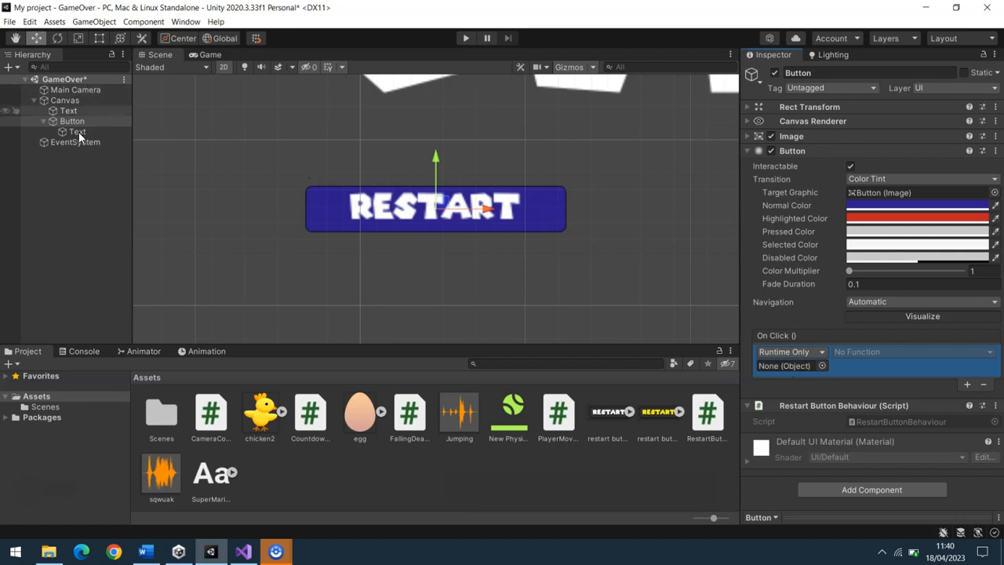
{"action": "left_click_drag", "start_coordinate": [70, 120], "coordinate": [793, 362]}
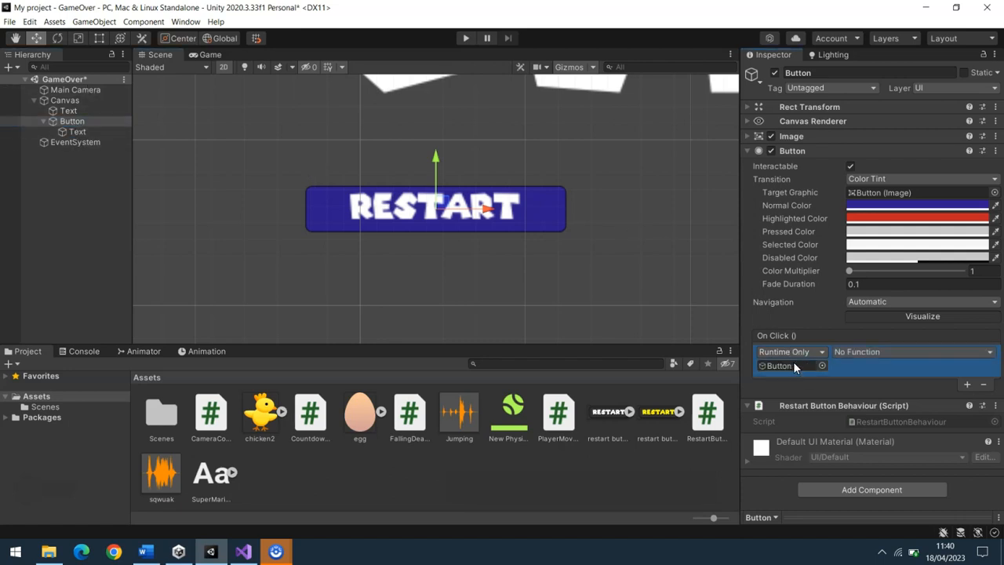
{"action": "left_click", "coordinate": [882, 351]}
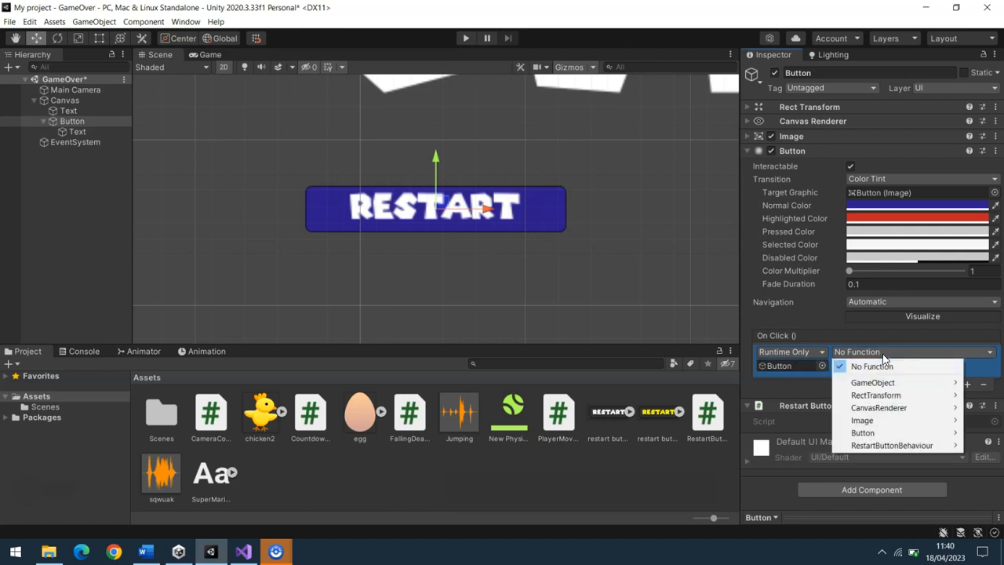
{"action": "mouse_move", "coordinate": [893, 386]}
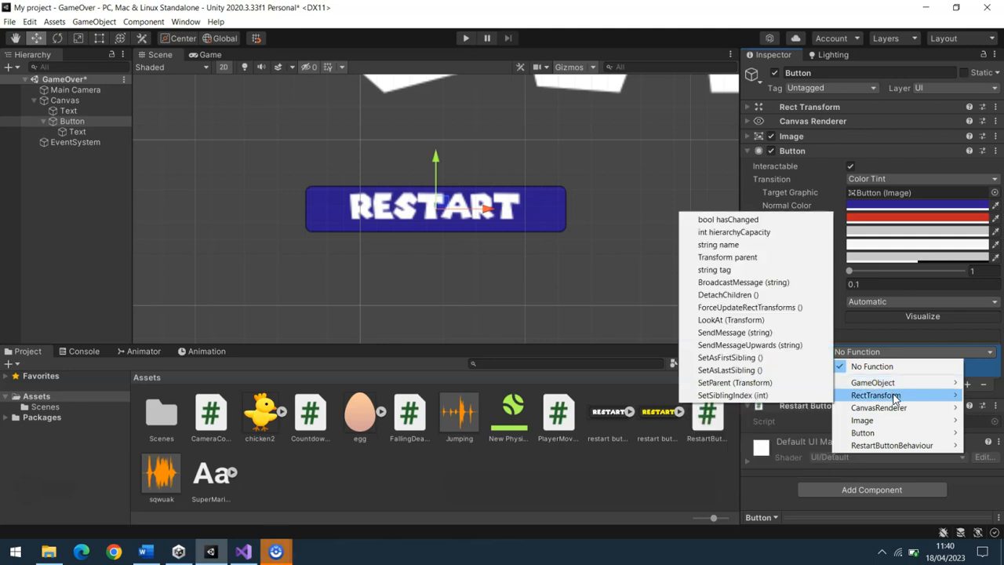
{"action": "mouse_move", "coordinate": [894, 413]}
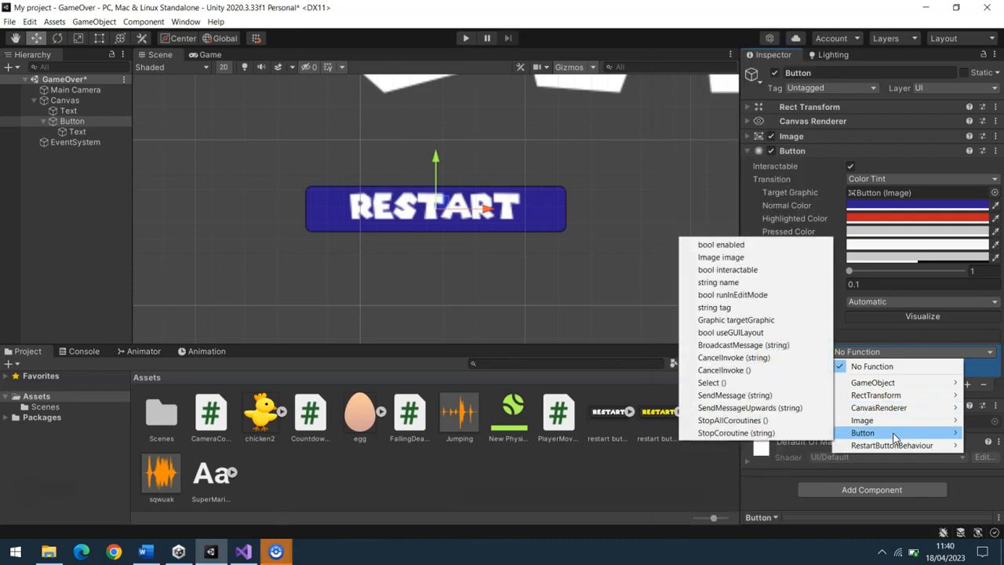
{"action": "mouse_move", "coordinate": [893, 445]}
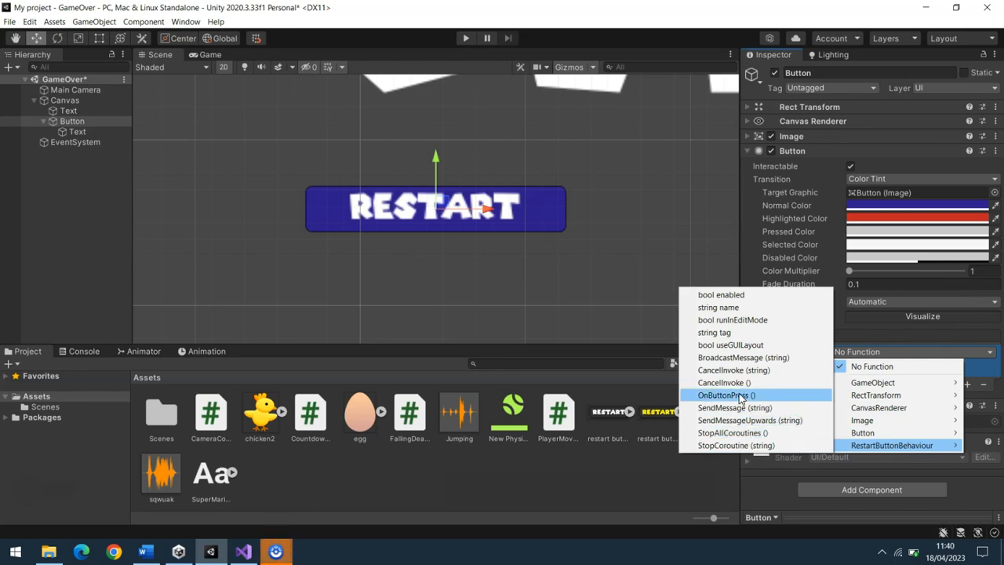
{"action": "left_click", "coordinate": [739, 395]}
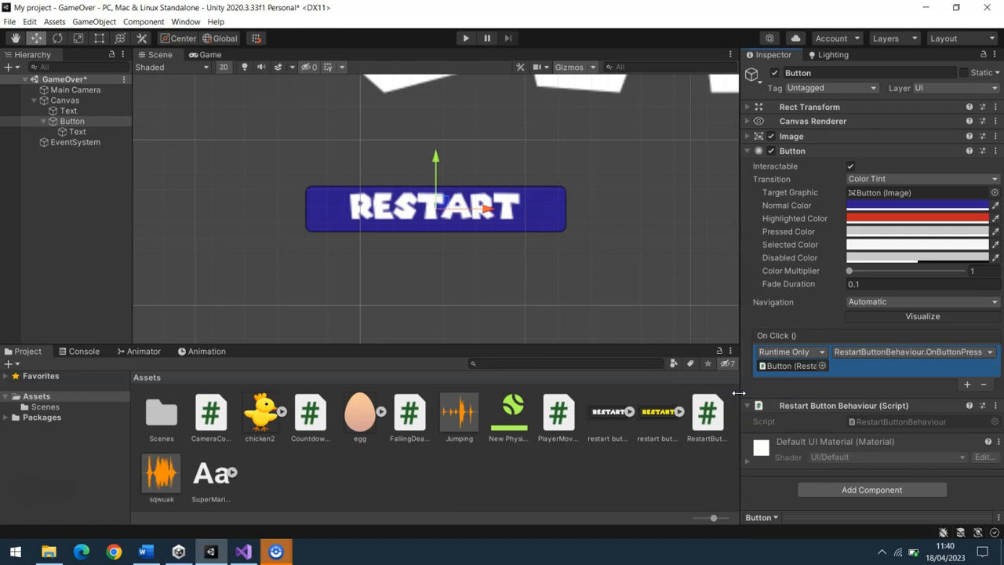
{"action": "key", "text": "ctrl+s"}
Run the GameOver scene, test the Restart button in the game, and stop play mode
{"action": "left_click", "coordinate": [467, 37]}
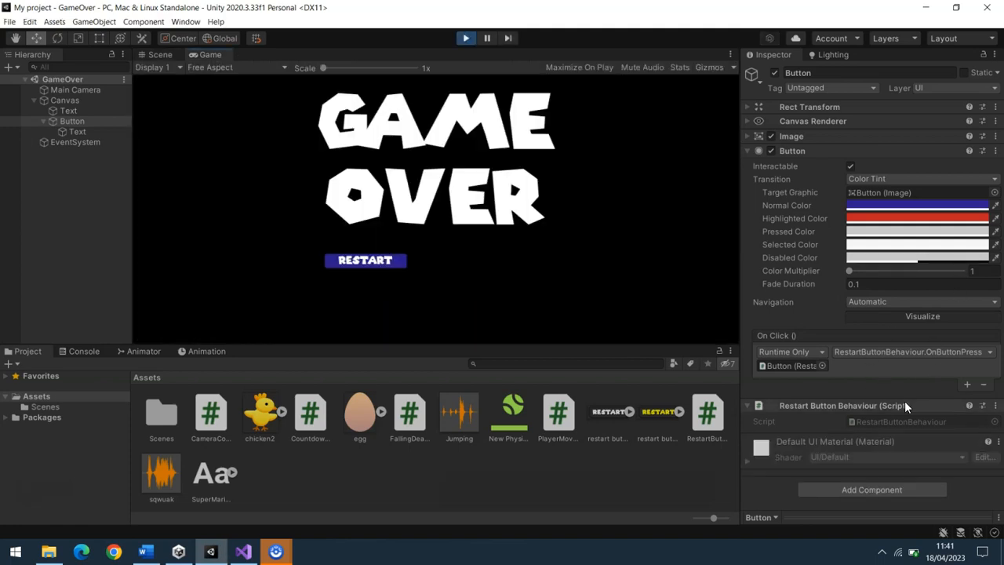
{"action": "left_click", "coordinate": [381, 264]}
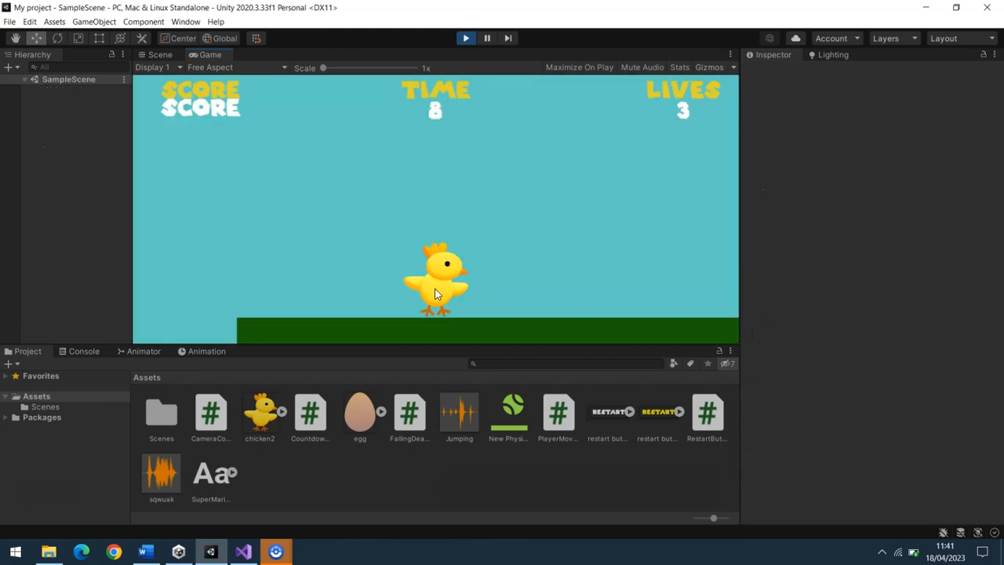
{"action": "left_click", "coordinate": [465, 39]}
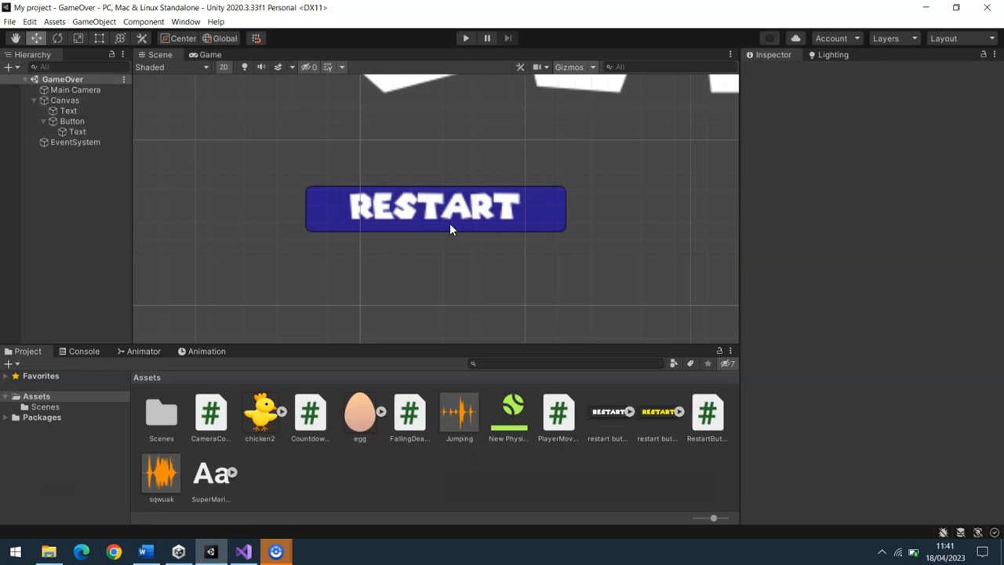
Close the RestartButtonBehaviour script in Visual Studio and select the Restart button back in Unity
{"action": "double_click", "coordinate": [708, 412]}
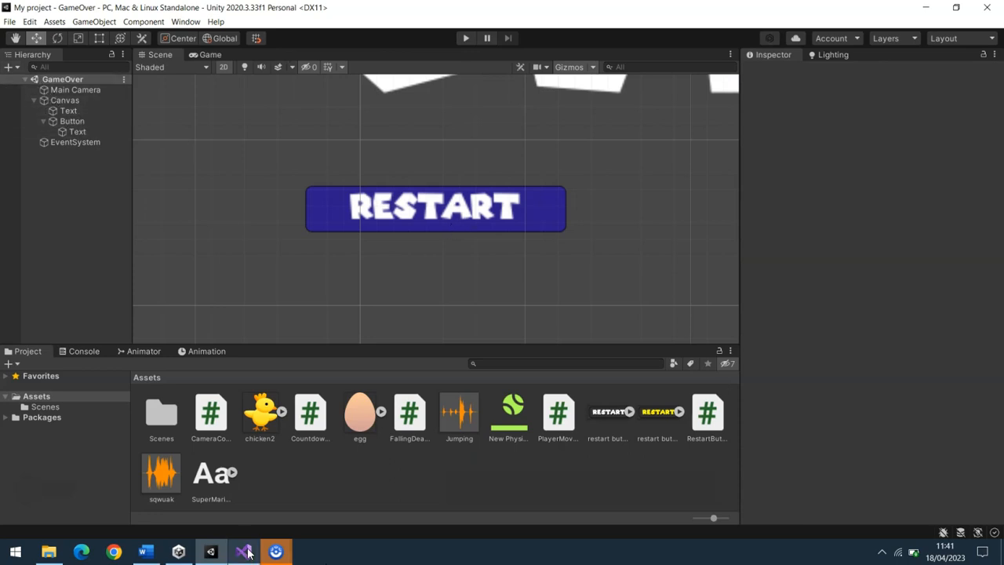
{"action": "left_click", "coordinate": [119, 54]}
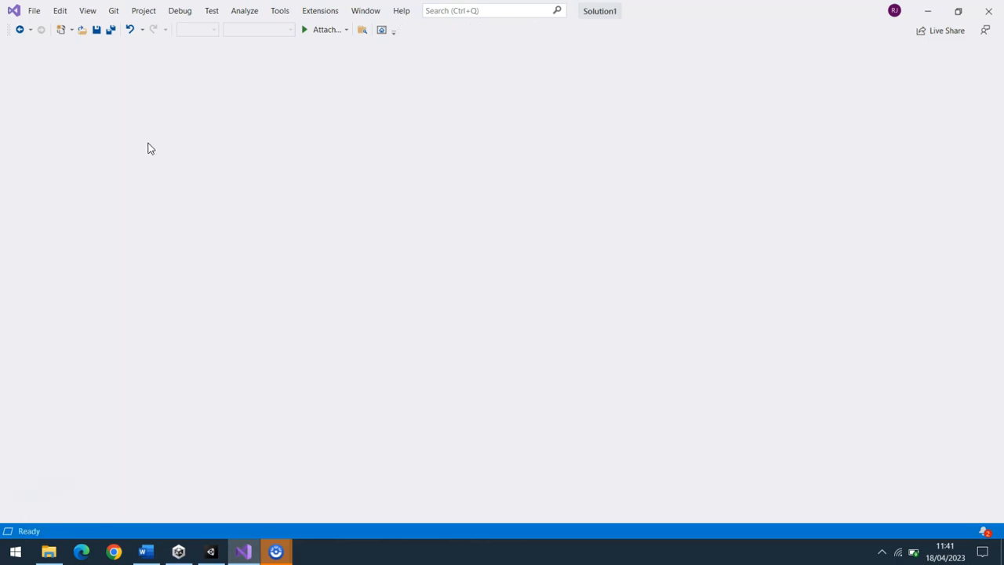
{"action": "left_click", "coordinate": [245, 551]}
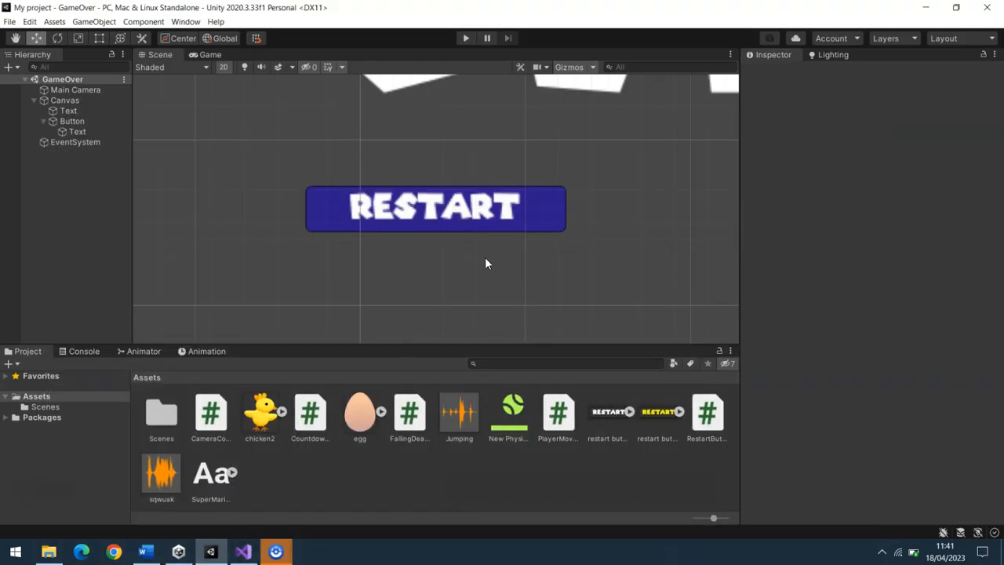
{"action": "left_click", "coordinate": [515, 230]}
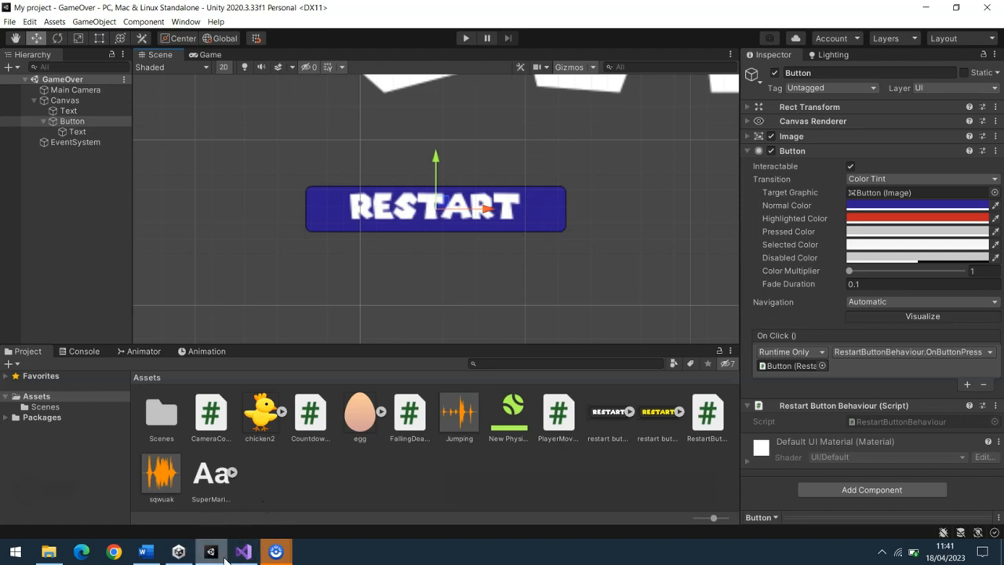
Find the "Application.Quit();" statement on the last page of the Word notes and highlight it
{"action": "left_click", "coordinate": [145, 551]}
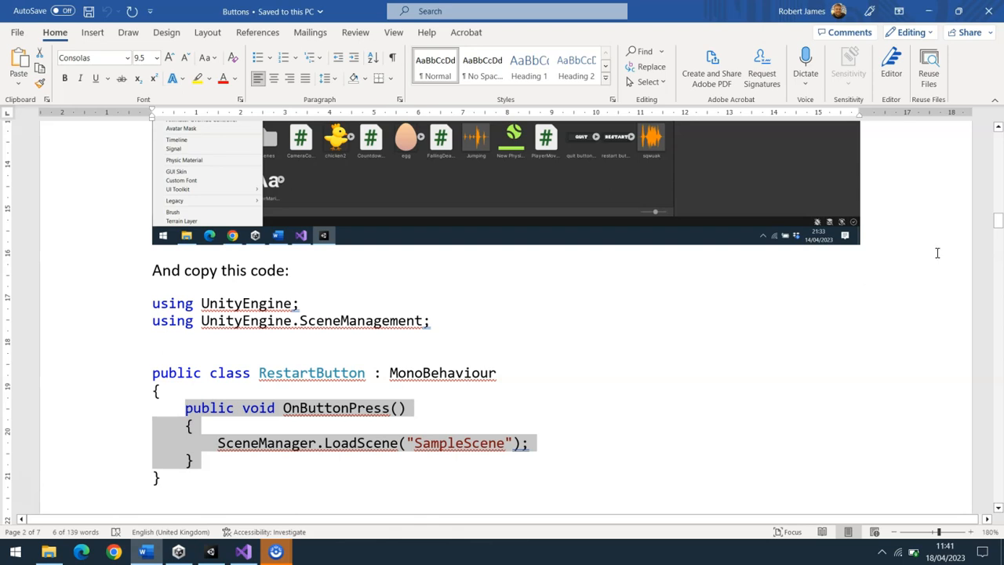
{"action": "left_click_drag", "start_coordinate": [1000, 228], "coordinate": [999, 381]}
{"action": "left_click_drag", "start_coordinate": [996, 449], "coordinate": [996, 474]}
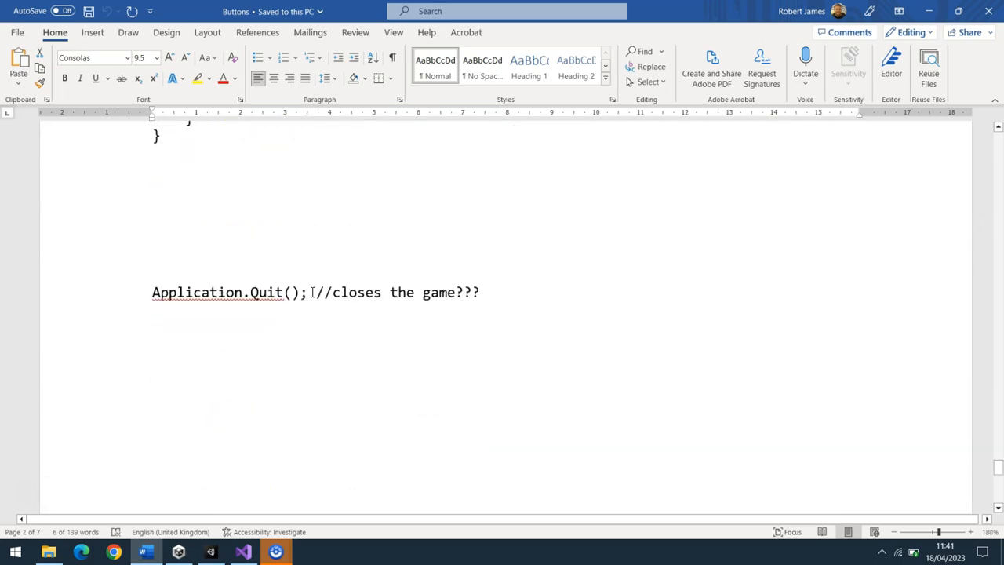
{"action": "left_click_drag", "start_coordinate": [306, 292], "coordinate": [221, 295]}
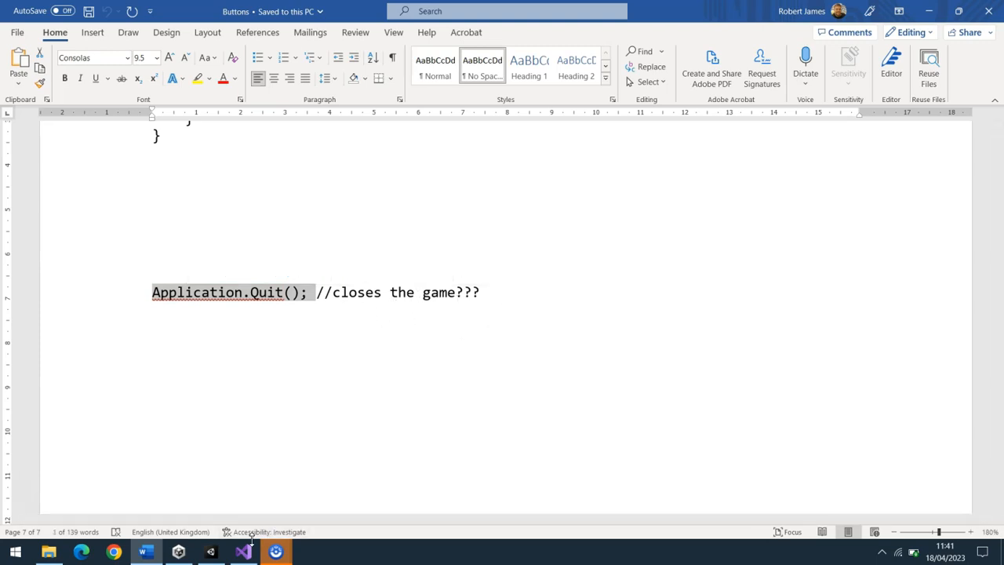
{"action": "mouse_move", "coordinate": [246, 555]}
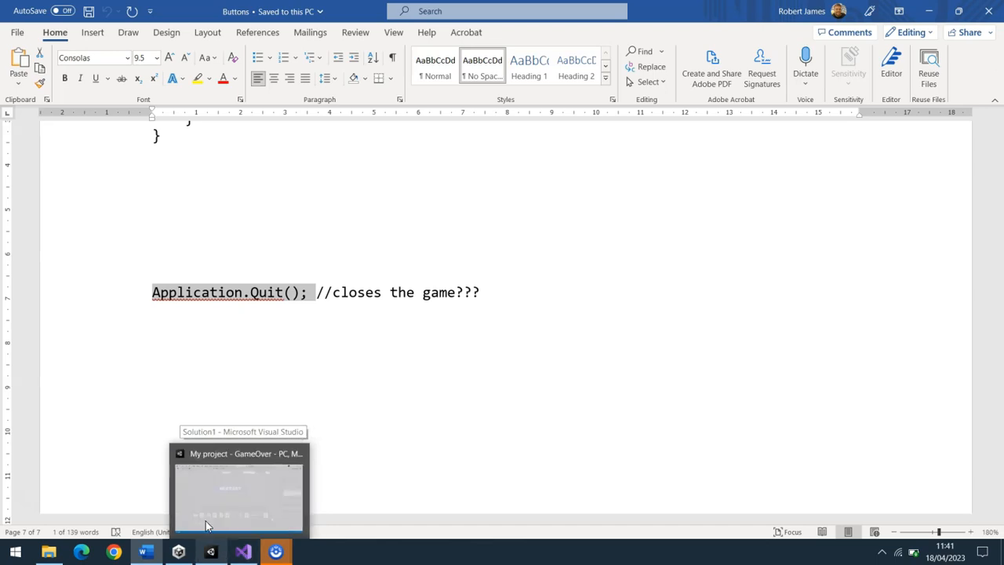
In Unity, delete the RestartButtonBehaviour script from the assets and the Restart button from the GameOver scene
{"action": "left_click", "coordinate": [211, 549]}
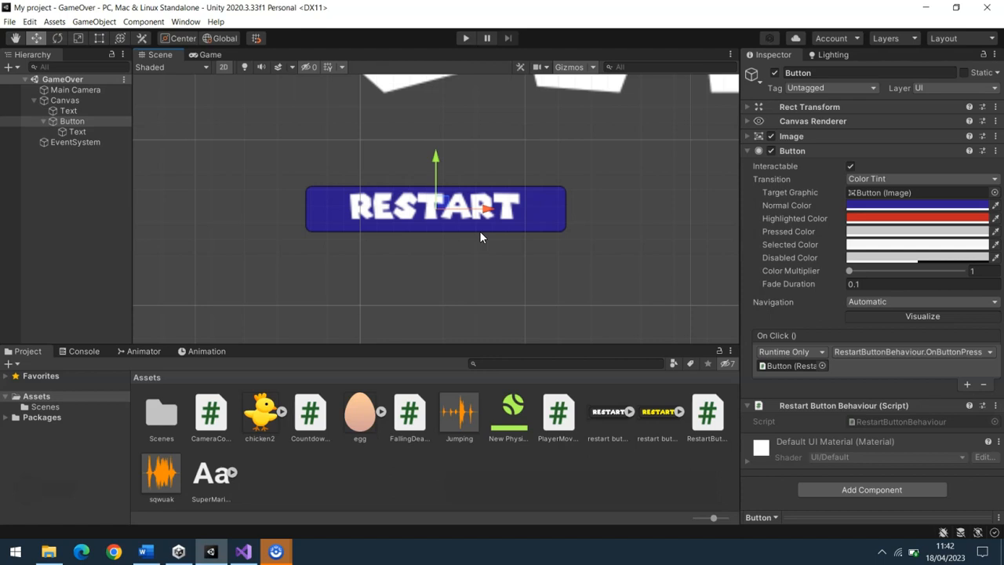
{"action": "left_click", "coordinate": [144, 551]}
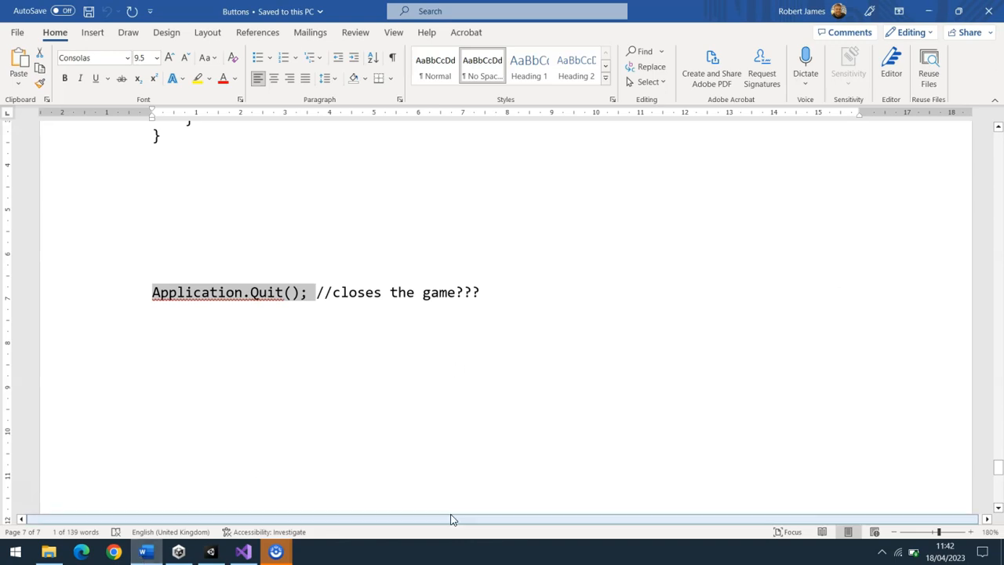
{"action": "left_click", "coordinate": [243, 551]}
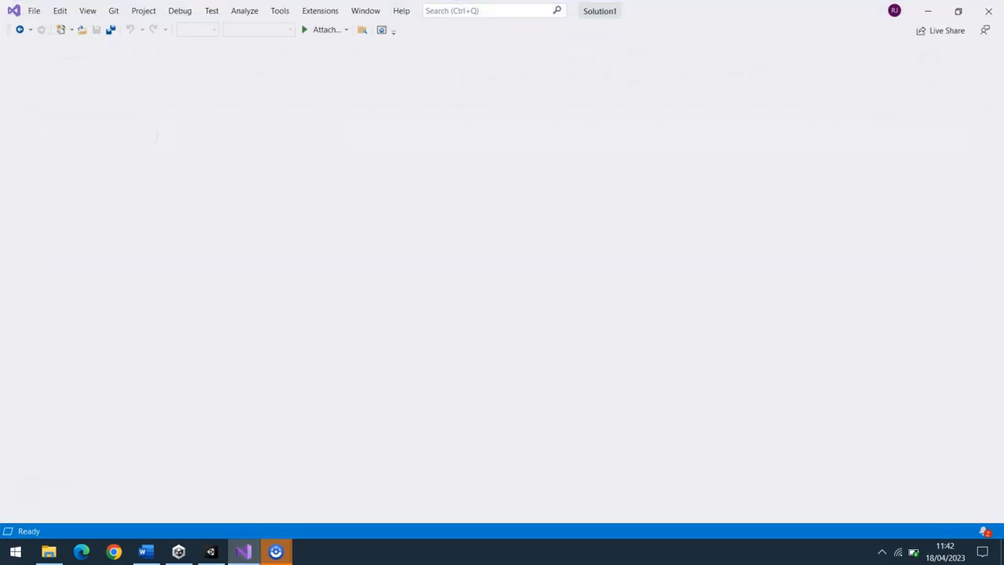
{"action": "left_click", "coordinate": [210, 551]}
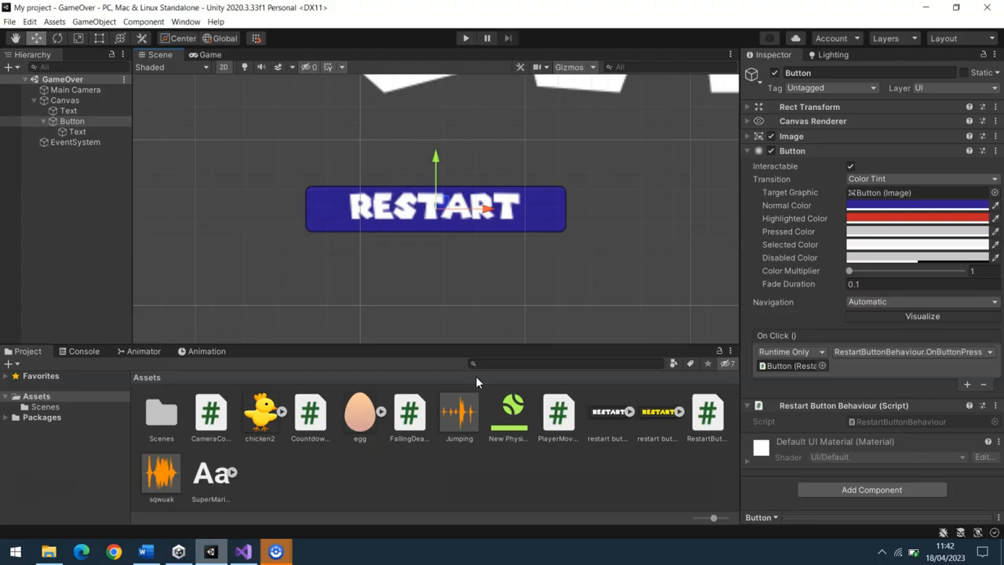
{"action": "left_click", "coordinate": [714, 424]}
{"action": "key", "text": "Delete"}
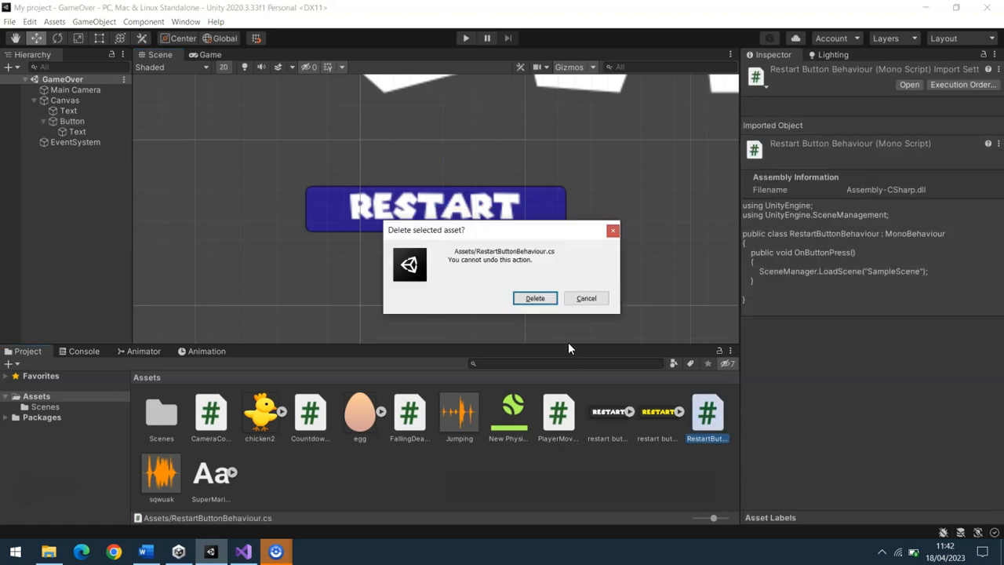
{"action": "left_click", "coordinate": [535, 296]}
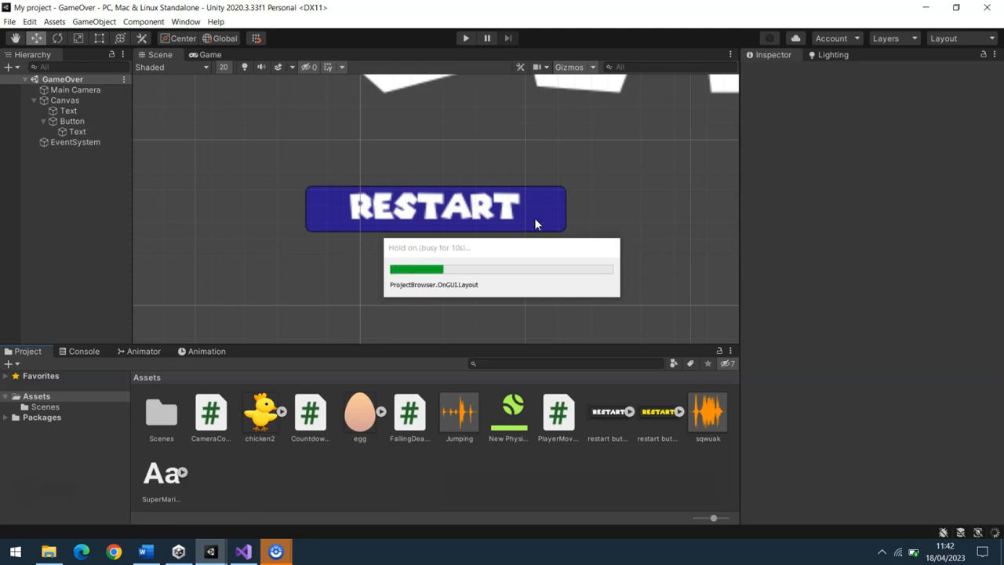
{"action": "left_click", "coordinate": [534, 217]}
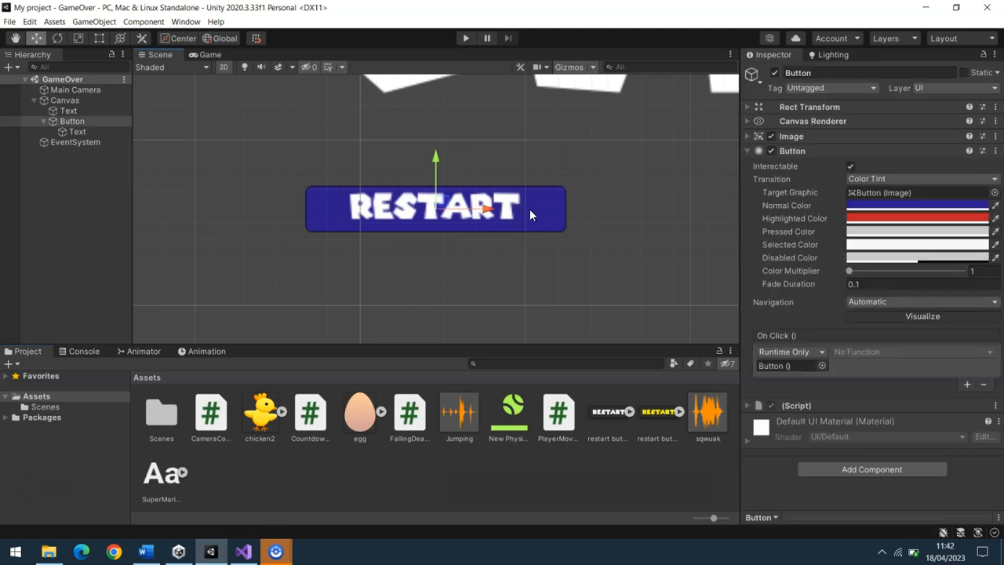
{"action": "key", "text": "Delete"}
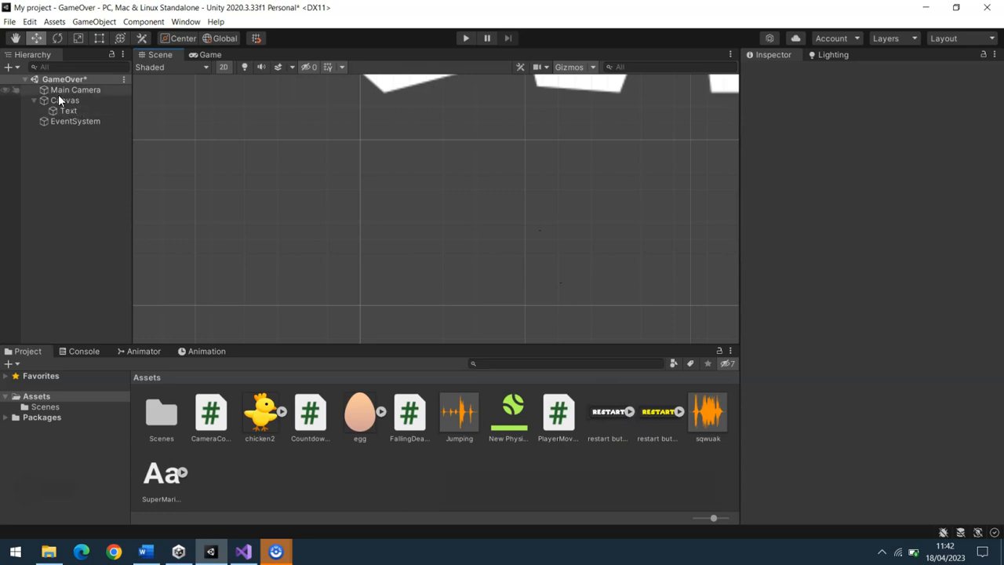
{"action": "left_click_drag", "start_coordinate": [610, 413], "coordinate": [514, 314]}
{"action": "left_click_drag", "start_coordinate": [381, 232], "coordinate": [374, 223]}
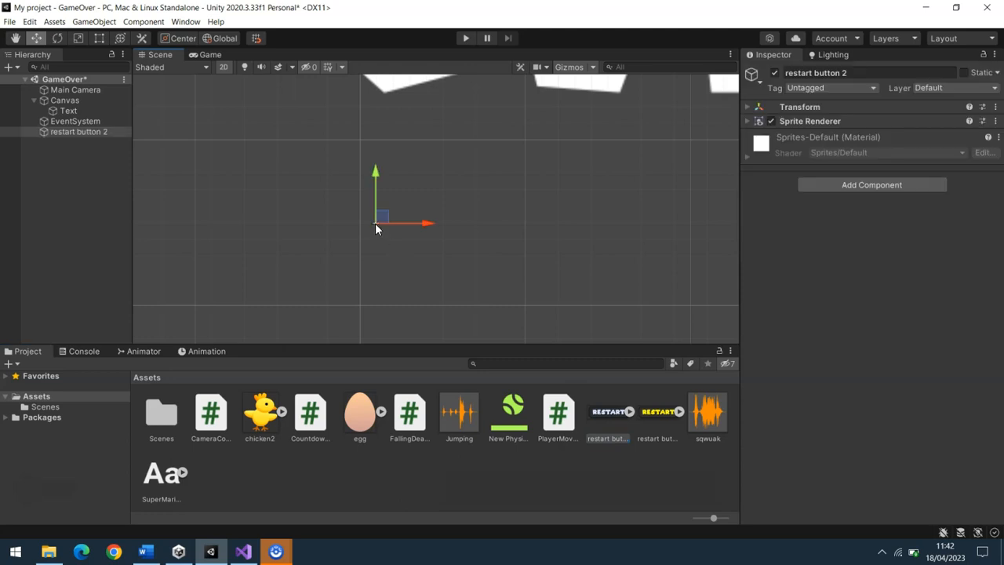
{"action": "key", "text": "Delete"}
Place the restart button 2 sprite inside the Main Camera's frame and move it to roughly centre below the GAME OVER text
{"action": "double_click", "coordinate": [79, 91]}
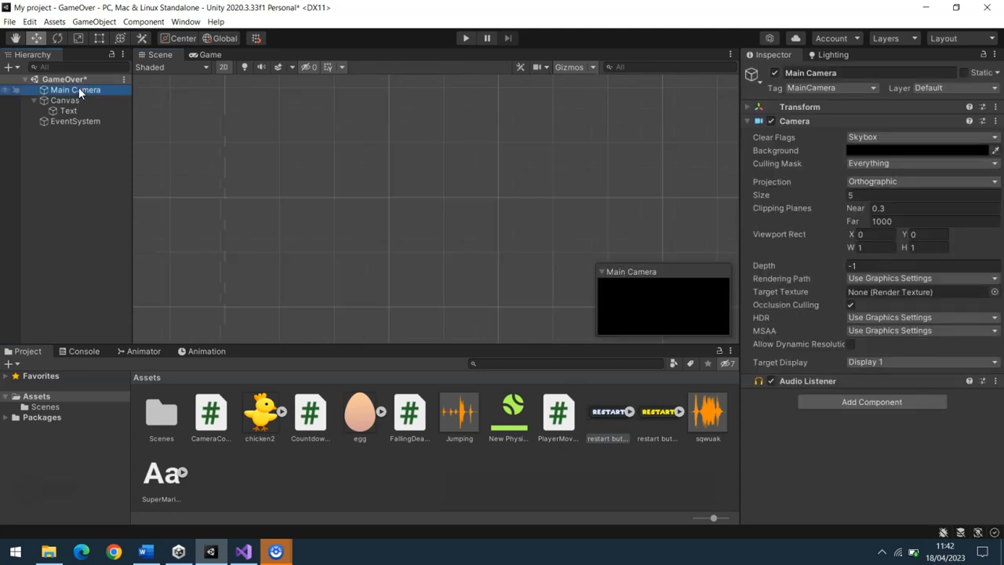
{"action": "left_click_drag", "start_coordinate": [610, 415], "coordinate": [392, 240]}
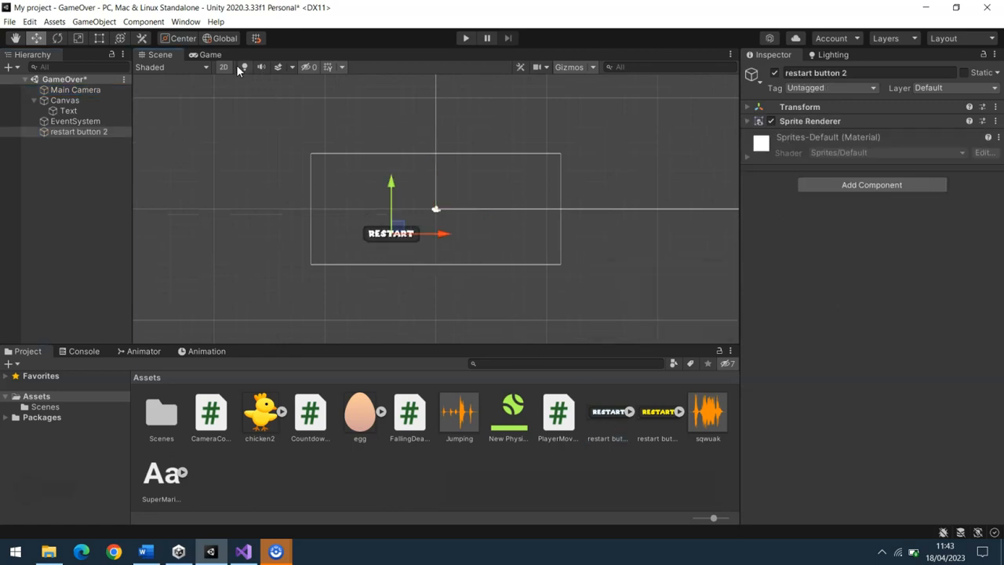
{"action": "left_click", "coordinate": [216, 57]}
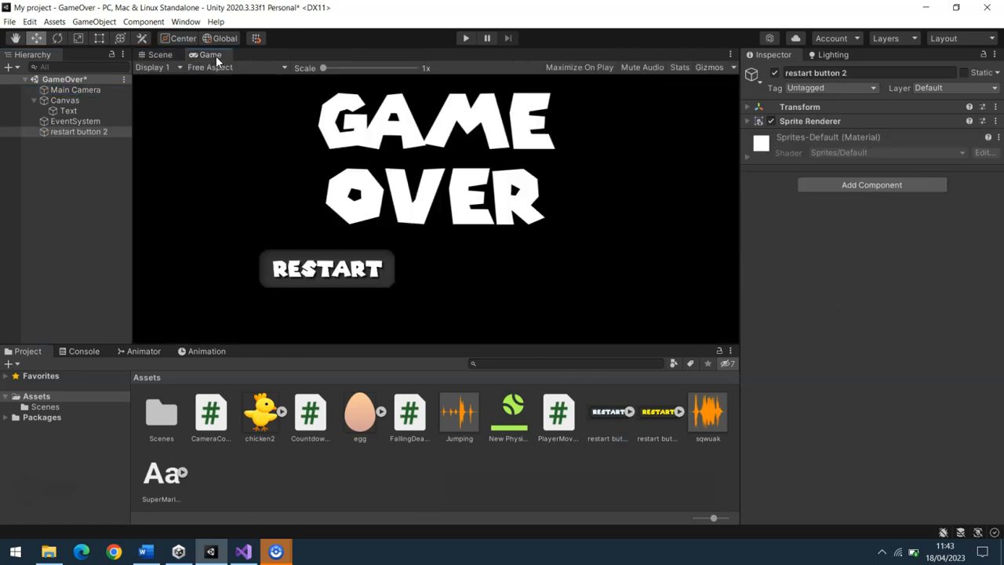
{"action": "left_click", "coordinate": [157, 55]}
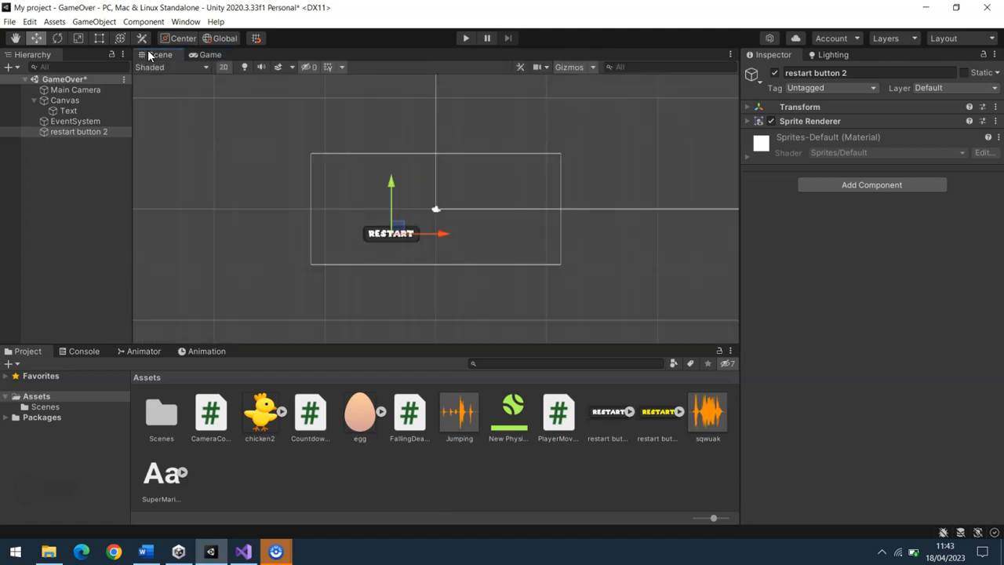
{"action": "left_click_drag", "start_coordinate": [441, 234], "coordinate": [493, 233]}
{"action": "left_click", "coordinate": [207, 55]}
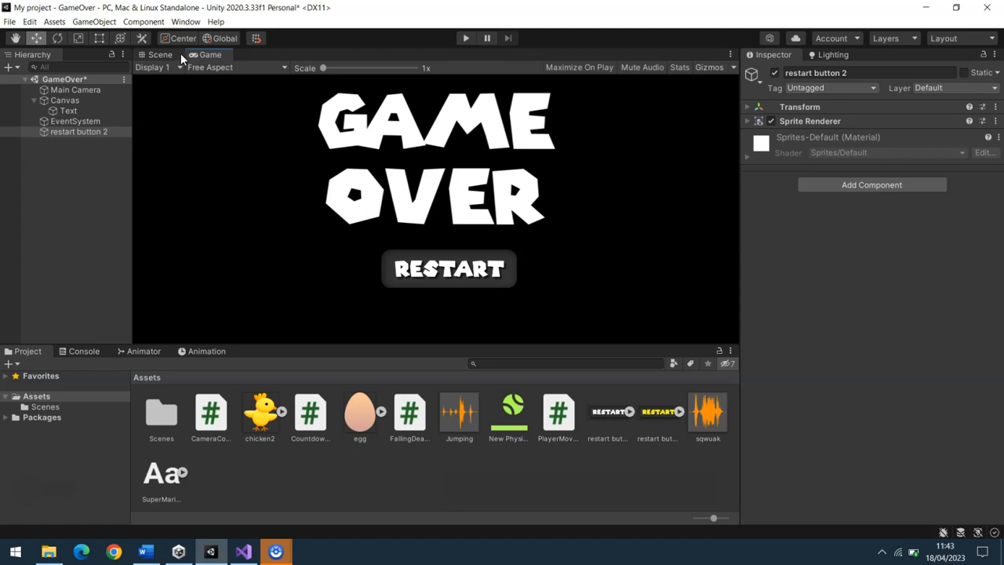
{"action": "left_click", "coordinate": [160, 57]}
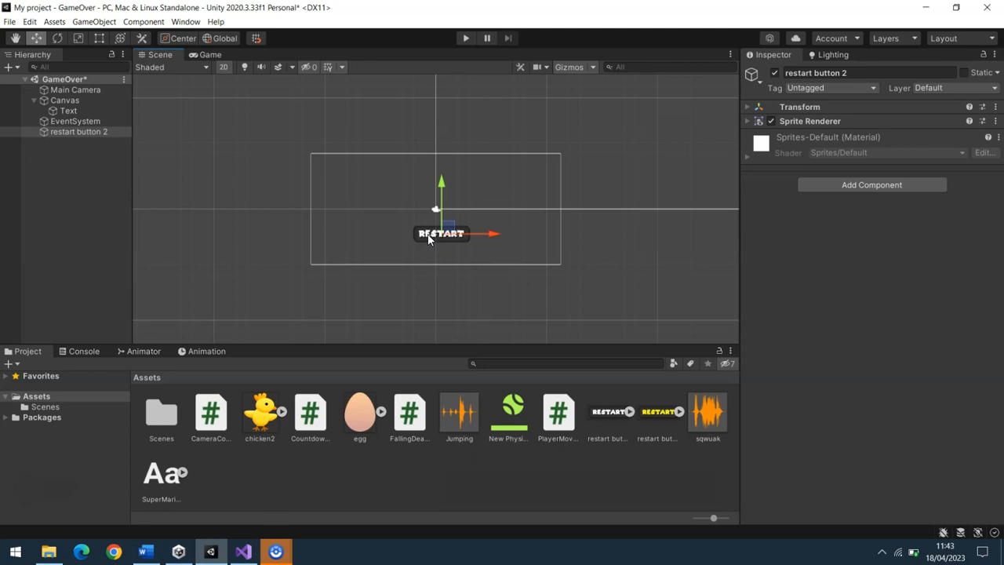
Add a Box Collider 2D and a new script named RestartButtonBehaviour to the restart button 2 object
{"action": "left_click", "coordinate": [894, 182]}
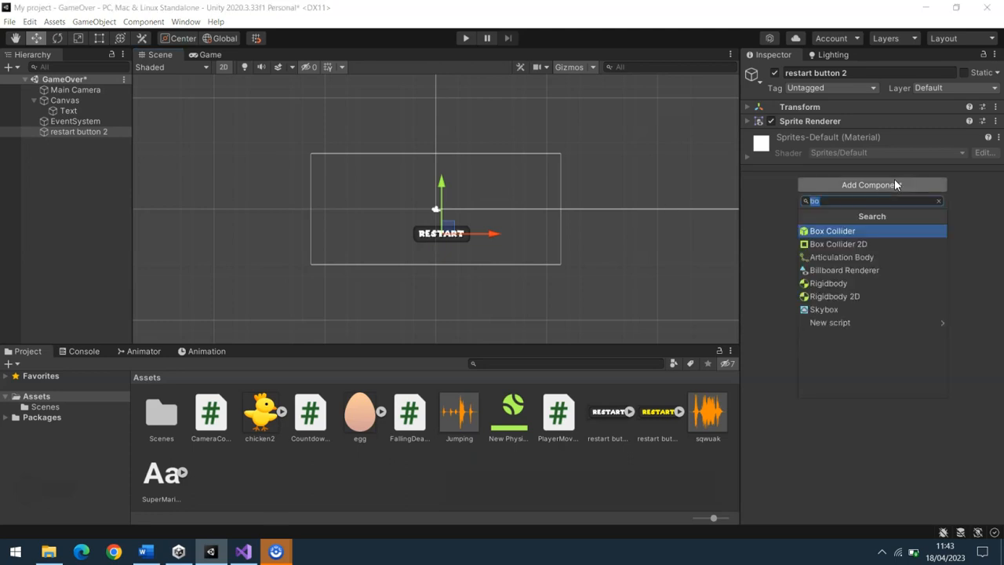
{"action": "left_click", "coordinate": [841, 246]}
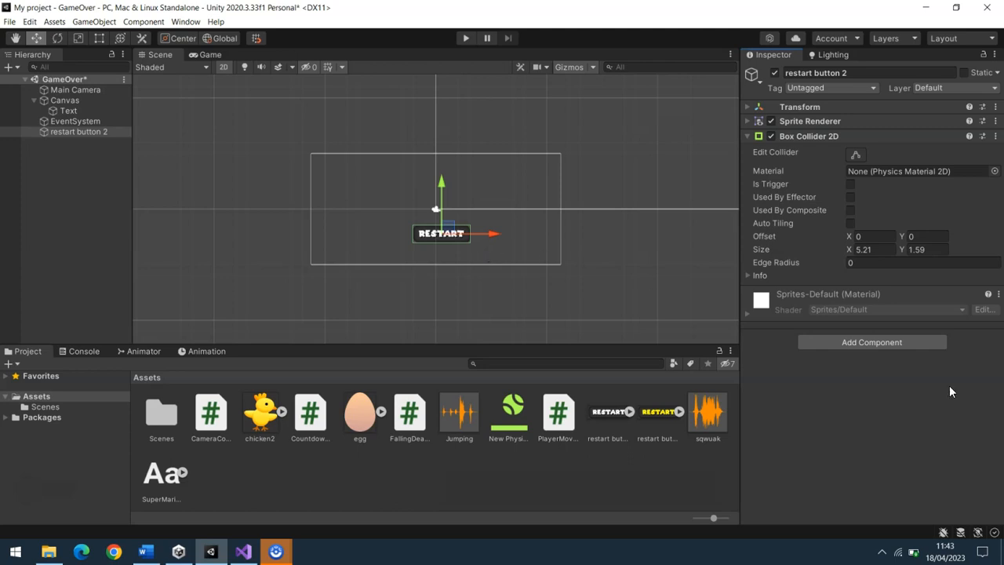
{"action": "left_click", "coordinate": [879, 341]}
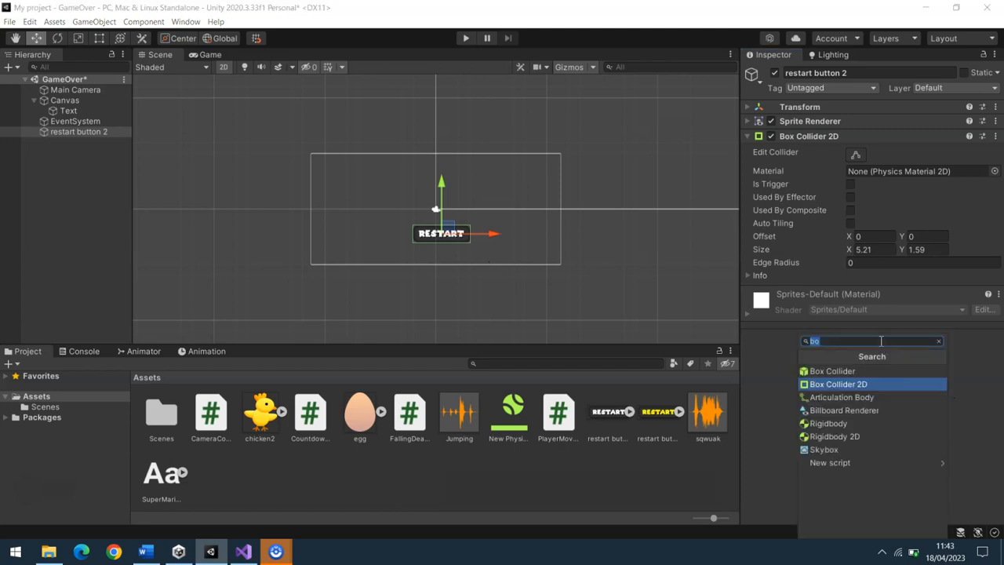
{"action": "left_click", "coordinate": [849, 464]}
{"action": "type", "text": "RestartBut"}
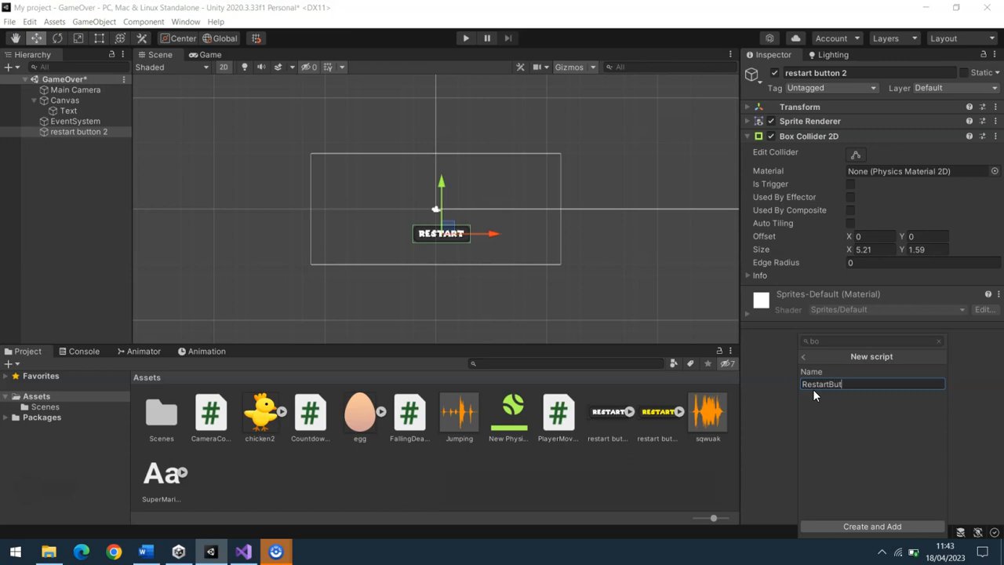
{"action": "type", "text": "tonBehaviour"}
{"action": "key", "text": "Return"}
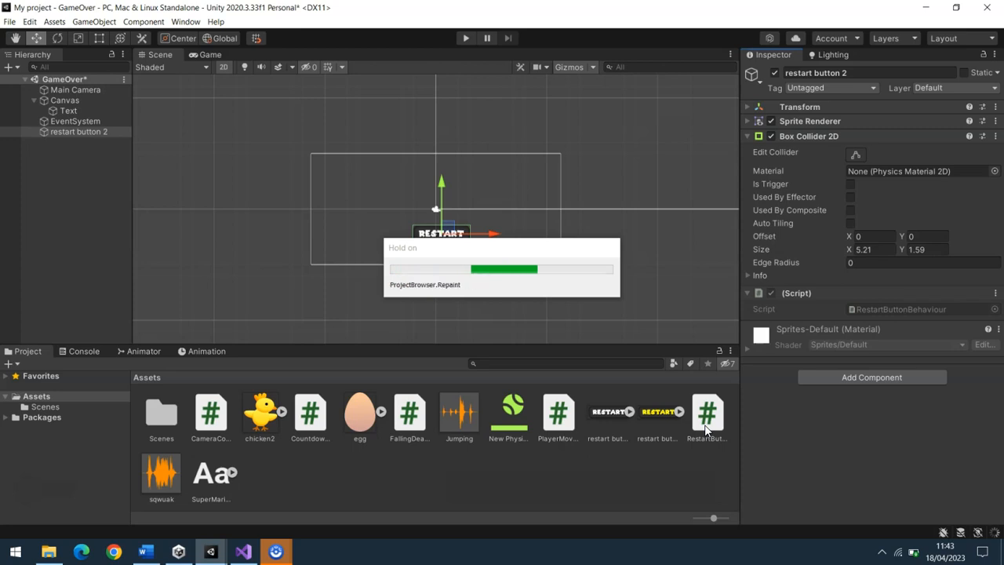
Open the RestartButtonBehaviour script in Visual Studio, and copy the "using UnityEngine.SceneManagement;" line from the Roll Over Buttons code in the Word notes
{"action": "double_click", "coordinate": [706, 430]}
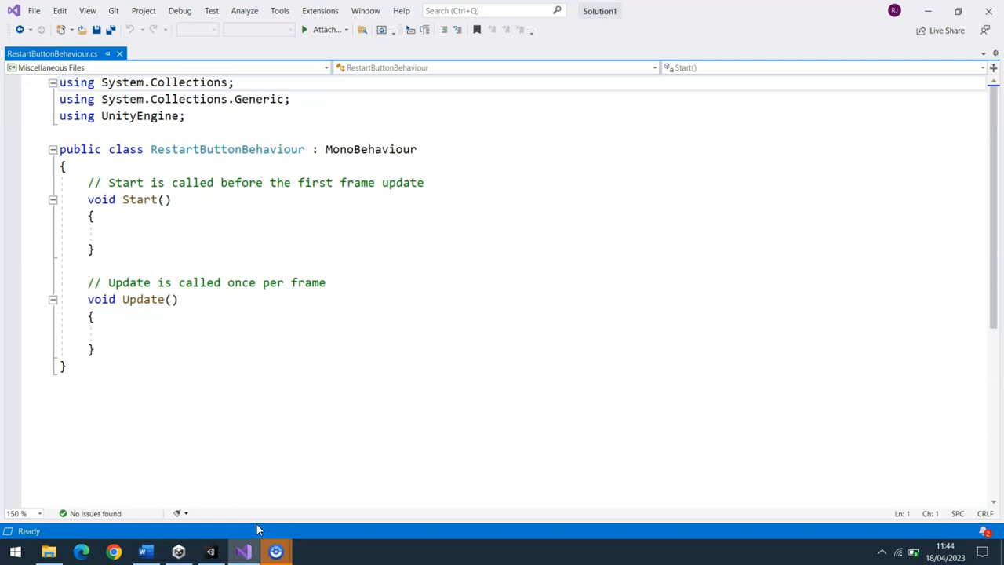
{"action": "left_click", "coordinate": [146, 551]}
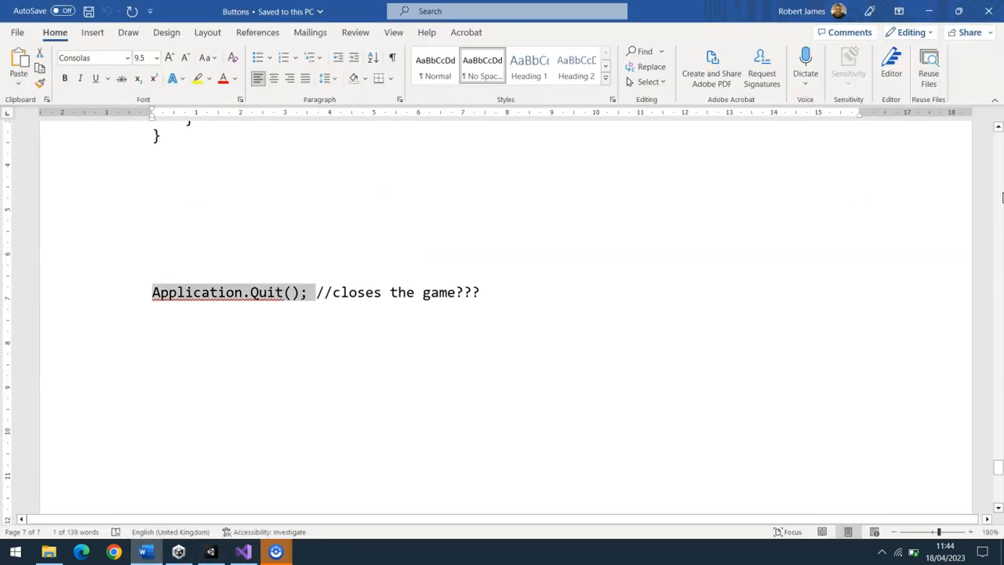
{"action": "left_click_drag", "start_coordinate": [999, 467], "coordinate": [998, 443]}
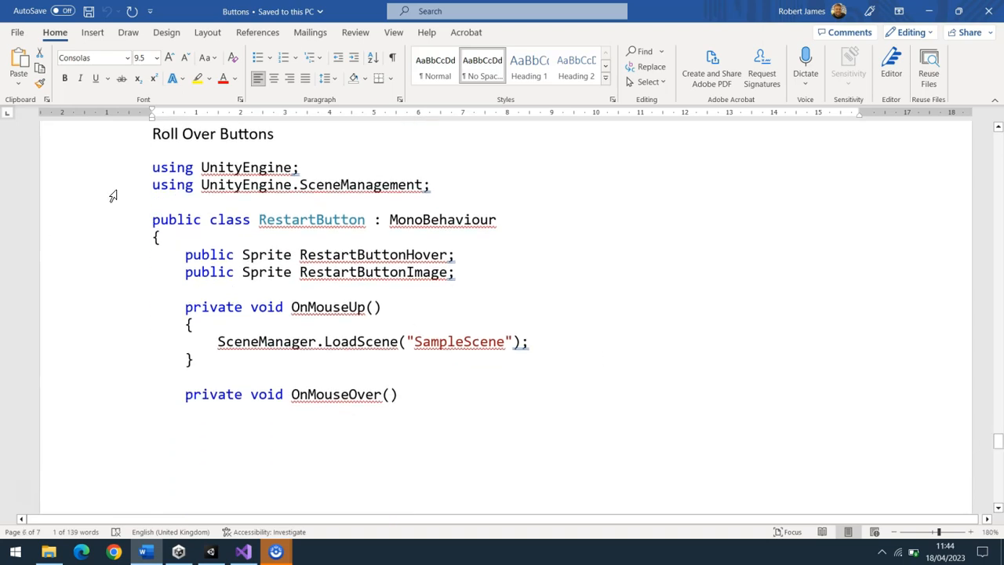
{"action": "left_click", "coordinate": [113, 198]}
{"action": "left_click", "coordinate": [113, 195]}
{"action": "key", "text": "ctrl+c"}
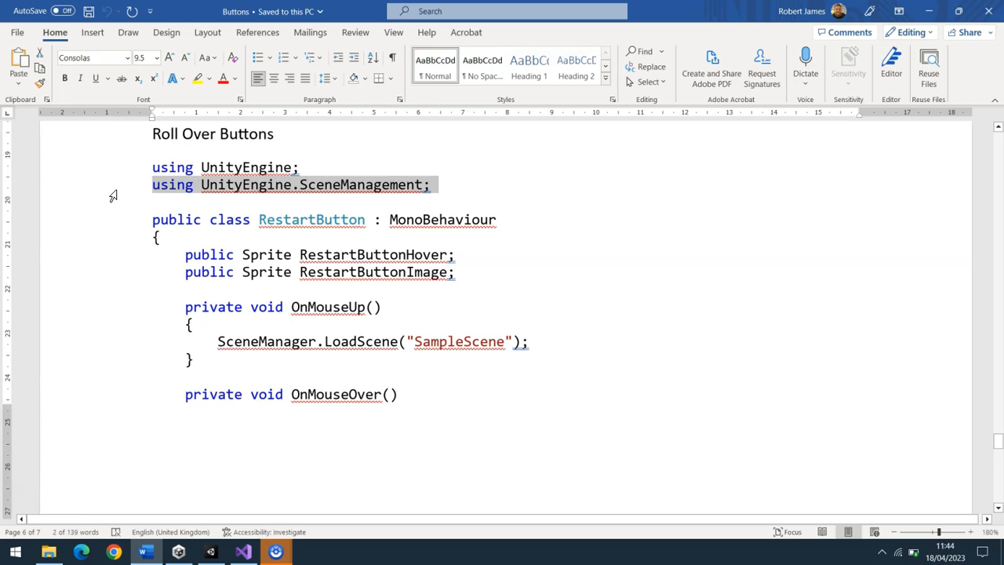
Back in Visual Studio, remove both System.Collections using lines and paste the copied SceneManagement line below "using UnityEngine;"
{"action": "left_click", "coordinate": [243, 551]}
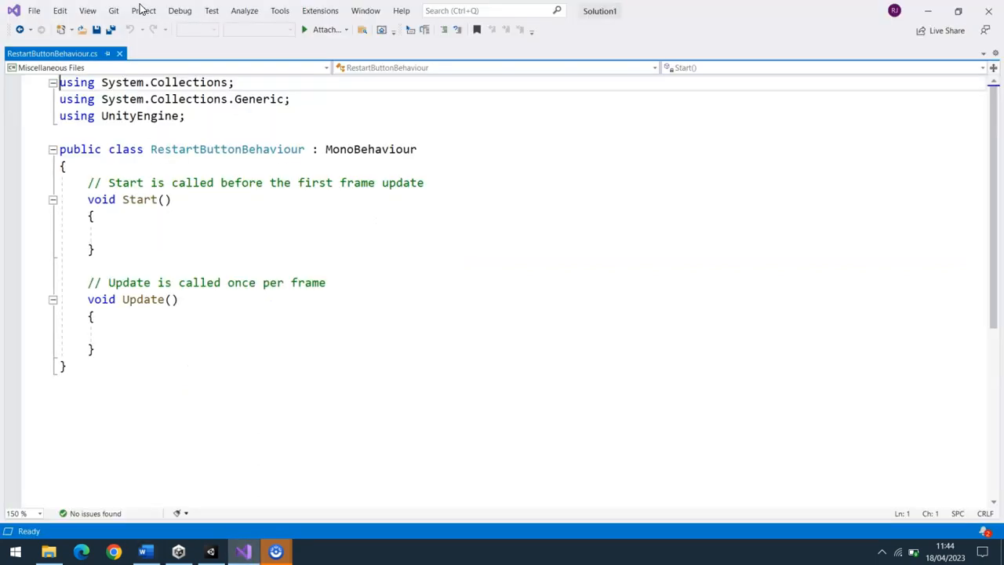
{"action": "left_click_drag", "start_coordinate": [298, 96], "coordinate": [39, 88]}
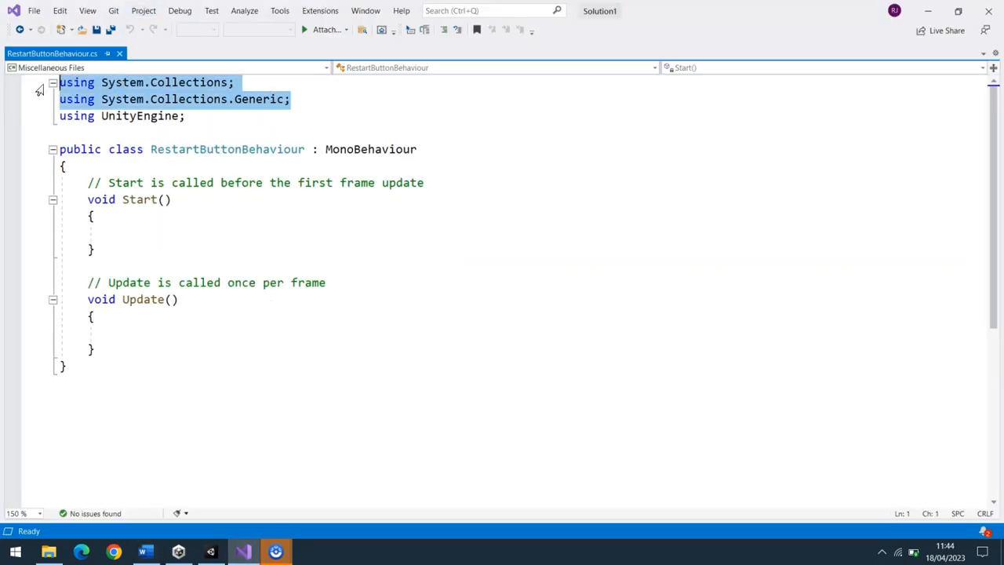
{"action": "key", "text": "Delete"}
{"action": "key", "text": "Delete"}
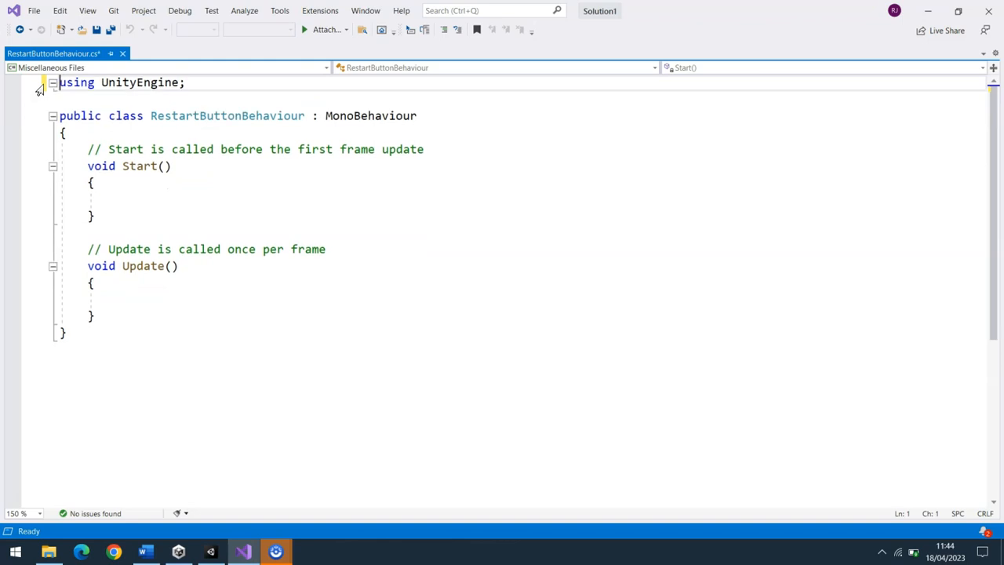
{"action": "left_click", "coordinate": [204, 84]}
{"action": "key", "text": "Return"}
{"action": "key", "text": "ctrl+v"}
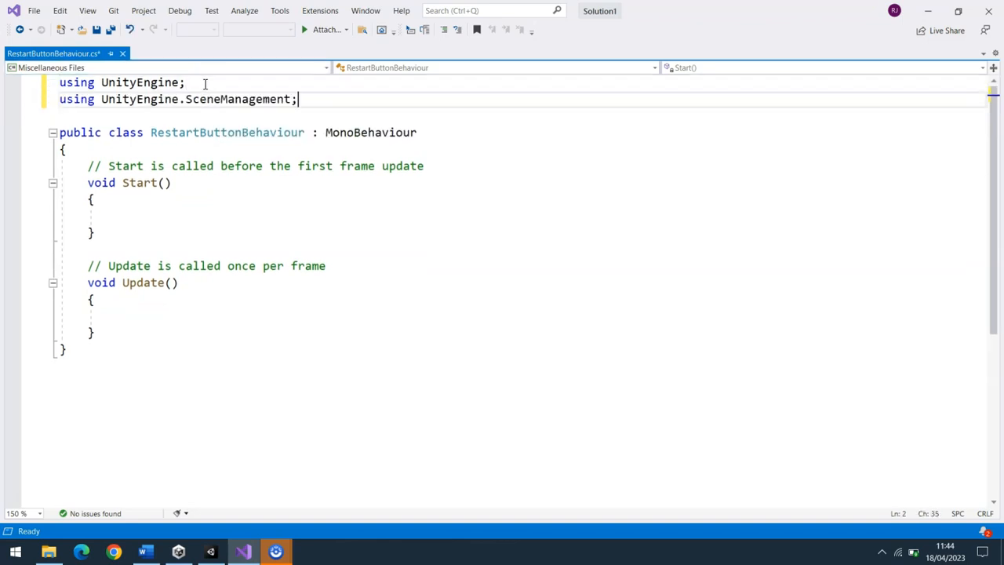
Replace the Start and Update methods with the sprite variables and OnMouseUp, OnMouseOver and OnMouseExit methods copied from the Word notes, and save the script
{"action": "left_click_drag", "start_coordinate": [106, 332], "coordinate": [86, 171]}
{"action": "key", "text": "Delete"}
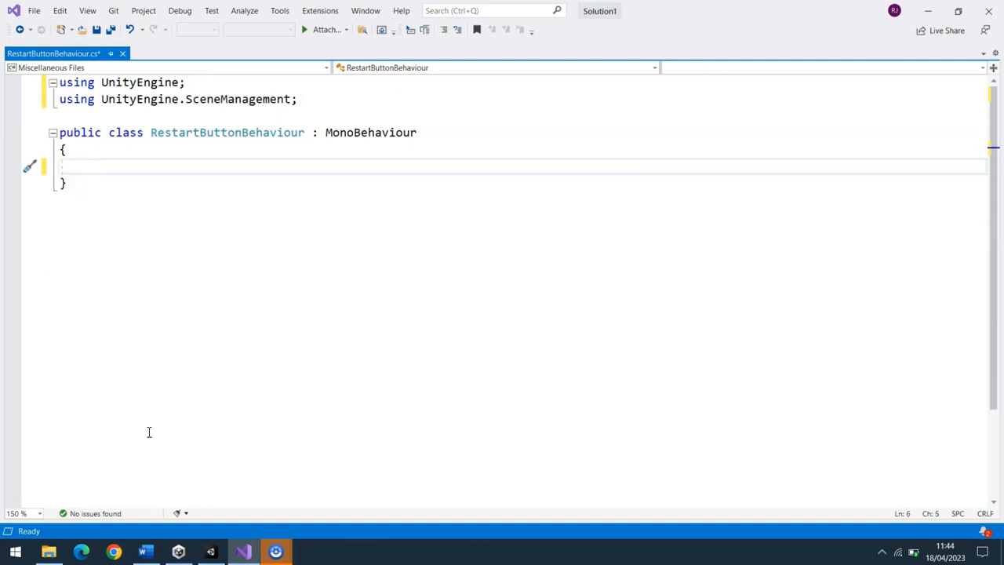
{"action": "left_click", "coordinate": [145, 553]}
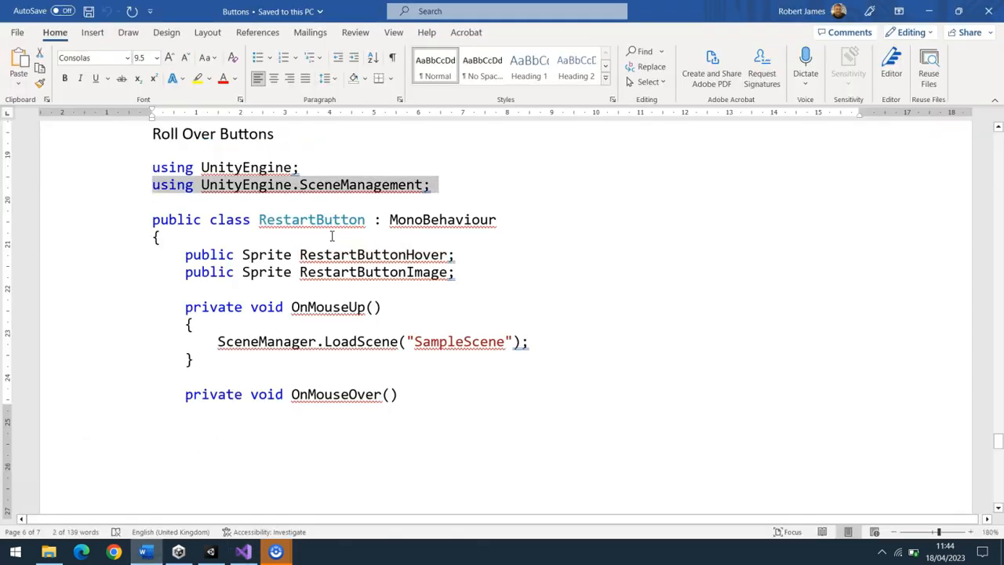
{"action": "left_click_drag", "start_coordinate": [185, 254], "coordinate": [300, 354]}
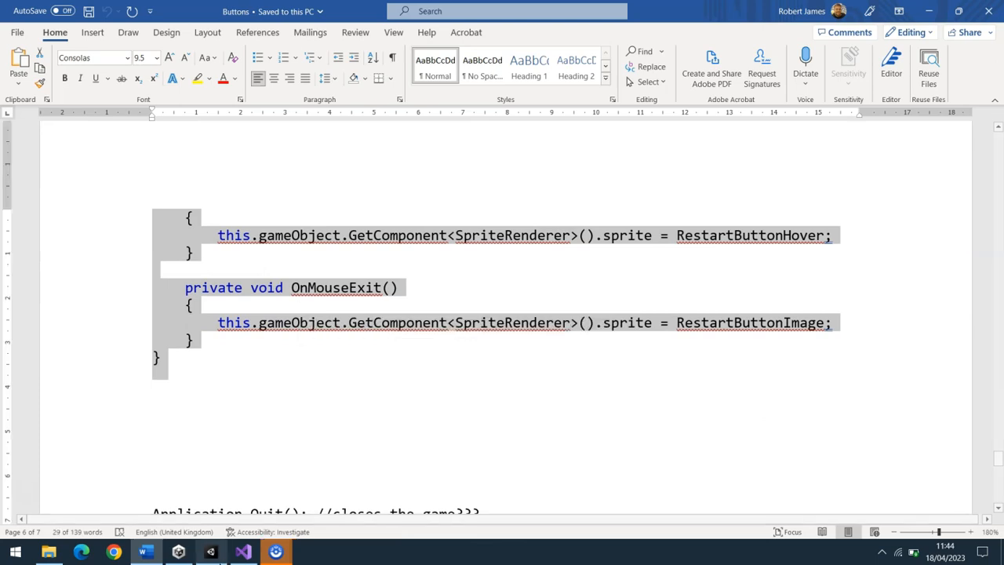
{"action": "left_click", "coordinate": [244, 551]}
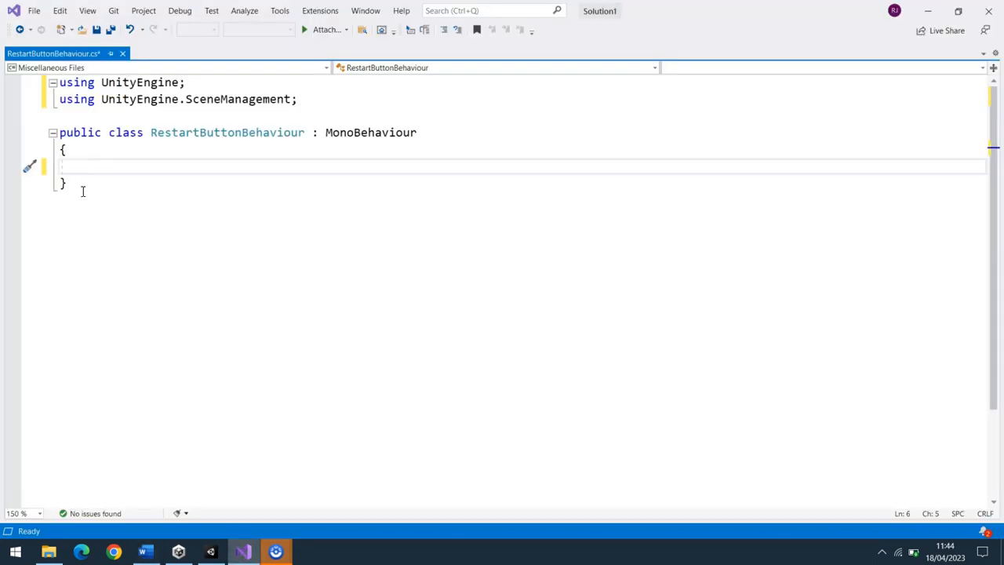
{"action": "left_click_drag", "start_coordinate": [88, 166], "coordinate": [102, 202]}
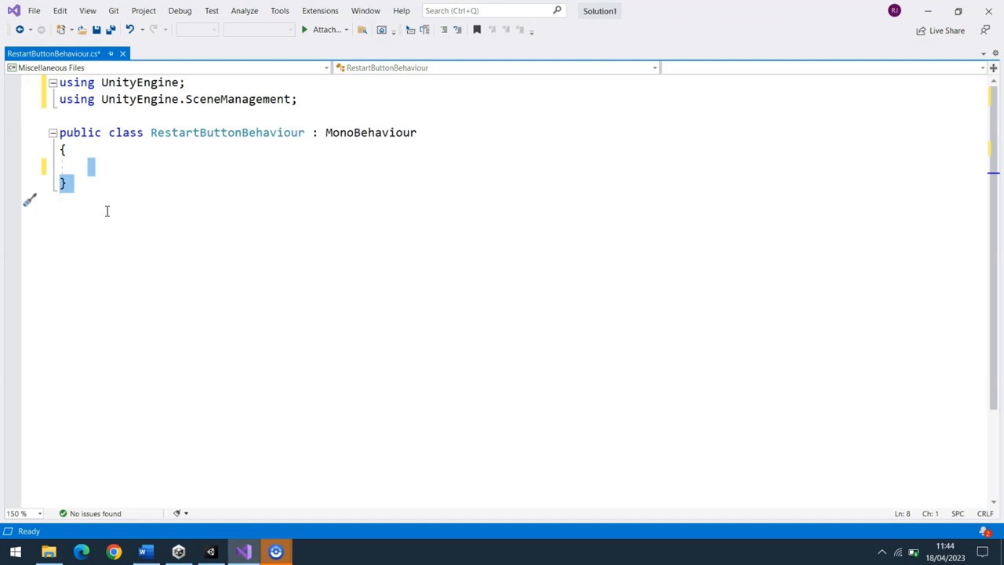
{"action": "type", "text": "public Sprite RestartButtonHover;     public Sprite RestartButtonImage;      private void OnMouseUp()     {         SceneManager.LoadScene(\"SampleScene\");     }      private void OnMouseOver()     {         this.gameObject.GetComponent<SpriteRenderer>().sprite = RestartButtonHover;     }      private void OnMouseExit()     {         this.gameObject.GetComponent<SpriteRenderer>().sprite = RestartButtonImage;     } }"}
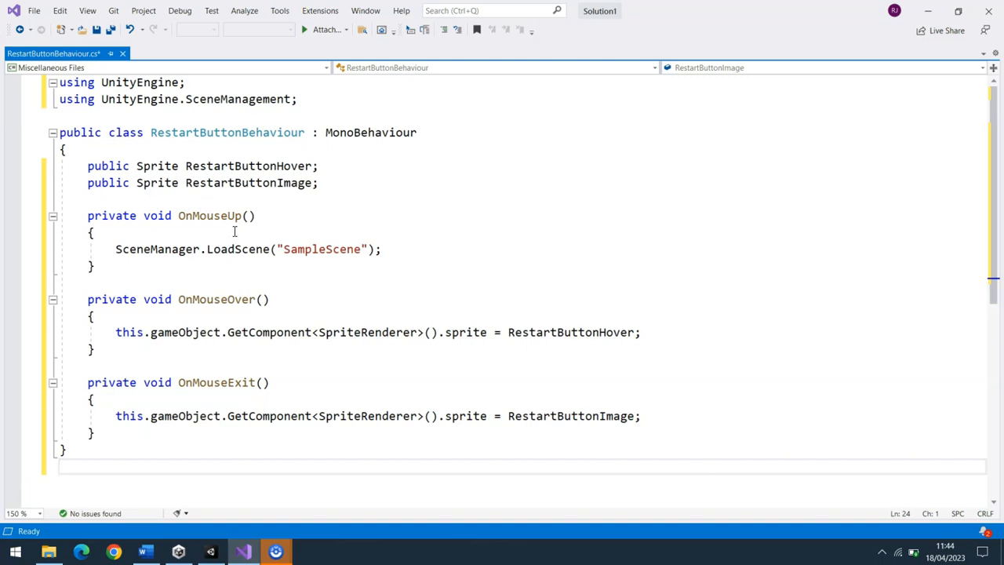
{"action": "key", "text": "ctrl+s"}
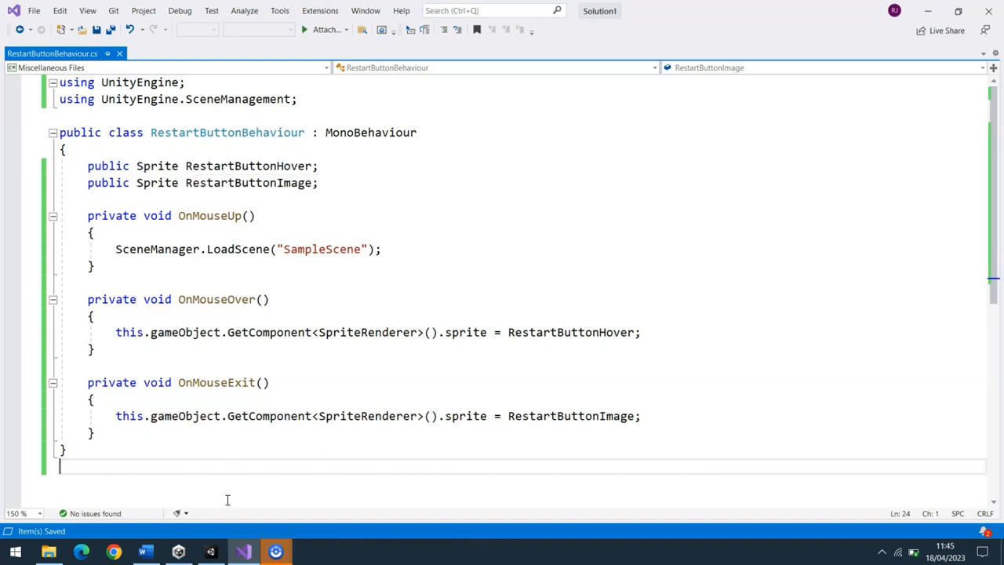
Switch to Unity and, on the restart button 2 object, set Restart Button Hover to the restart button sprite and Restart Button Image to restart button 2
{"action": "left_click", "coordinate": [211, 551]}
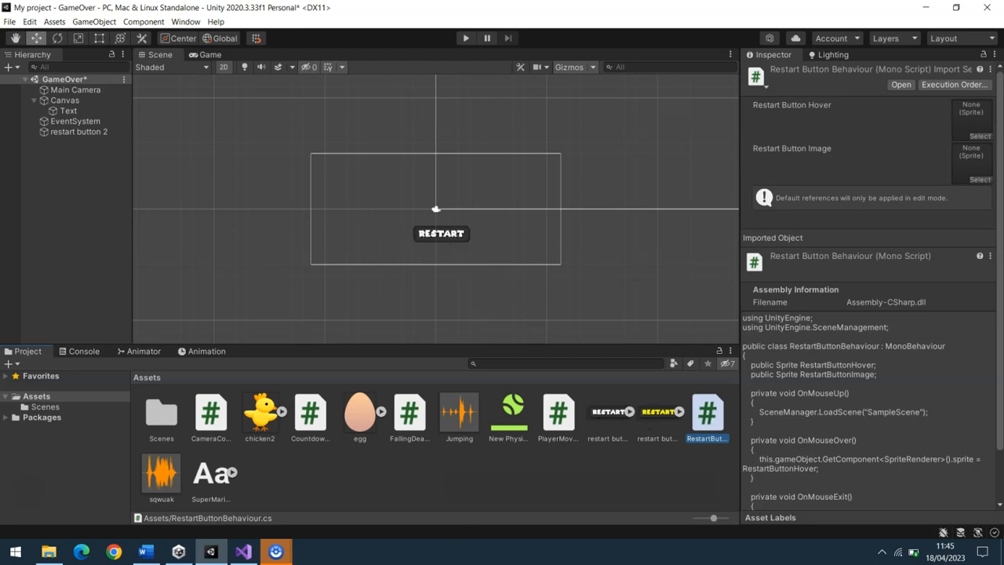
{"action": "left_click", "coordinate": [243, 551]}
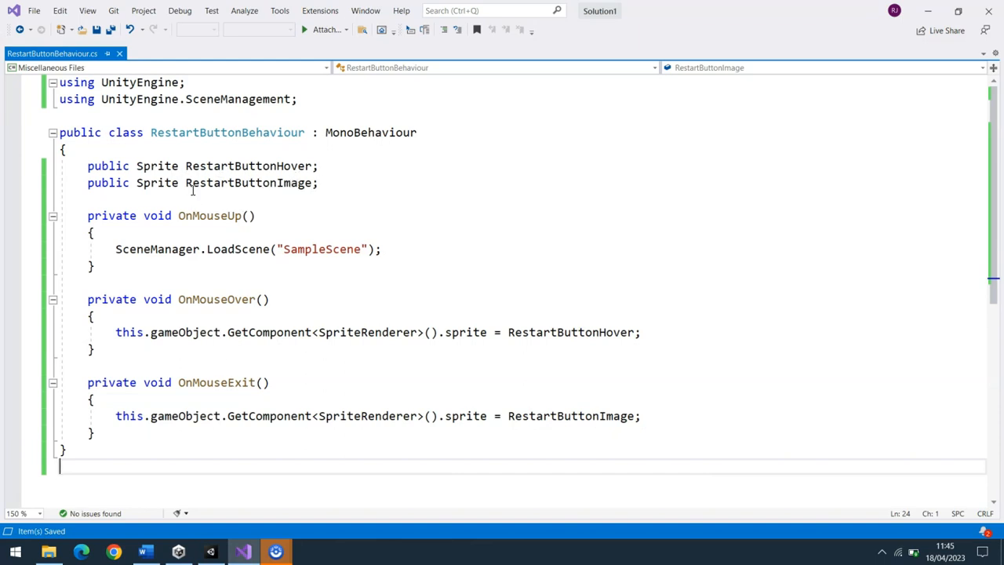
{"action": "left_click", "coordinate": [218, 556]}
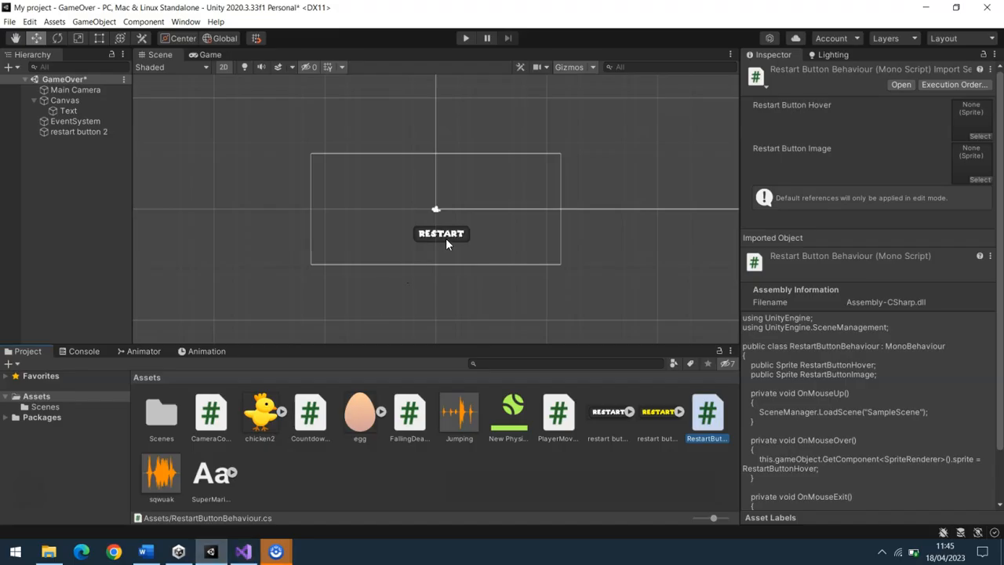
{"action": "left_click", "coordinate": [445, 236]}
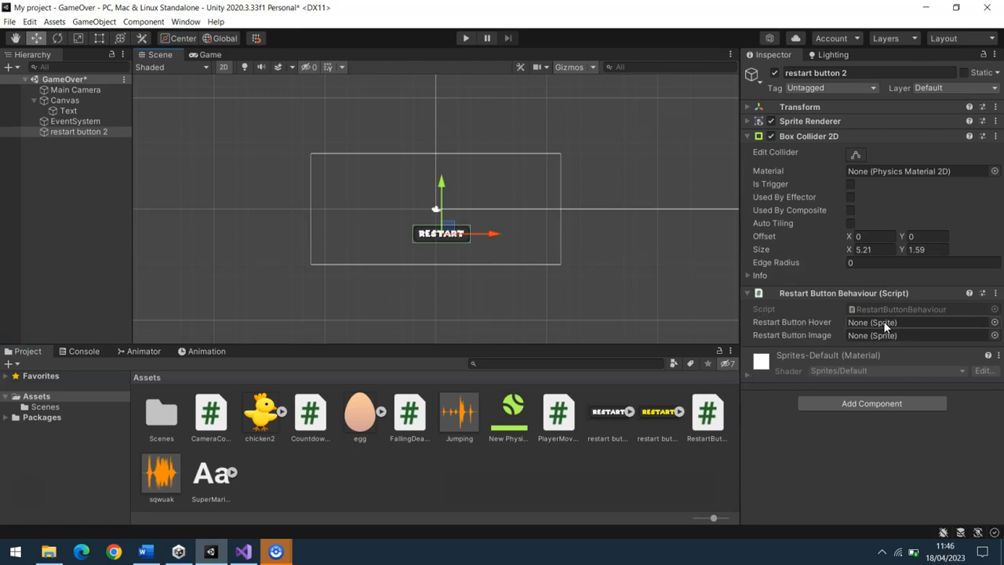
{"action": "left_click_drag", "start_coordinate": [655, 414], "coordinate": [855, 320]}
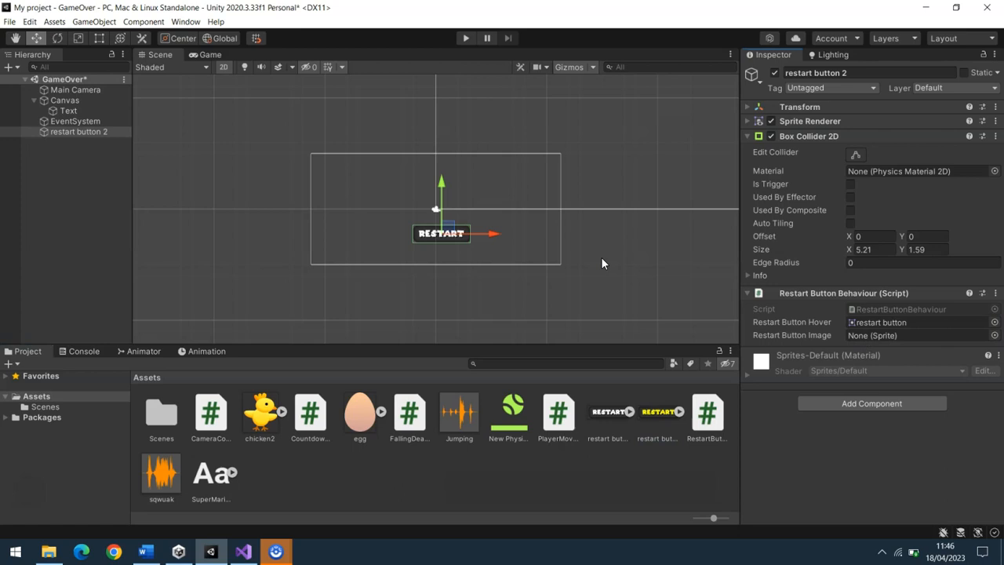
{"action": "left_click_drag", "start_coordinate": [609, 411], "coordinate": [865, 330]}
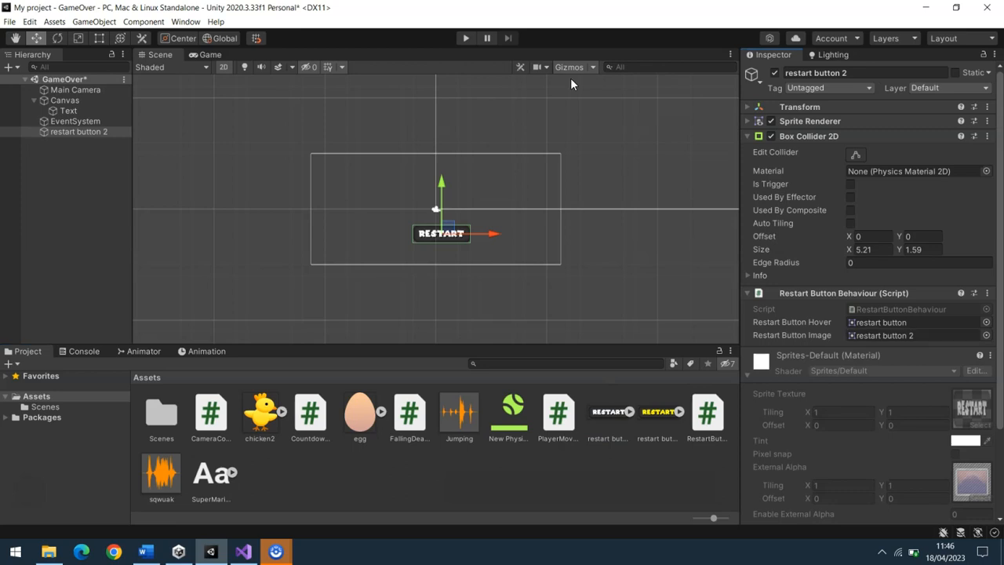
Run the GameOver scene in play mode and test the RESTART button below the Game Over text
{"action": "left_click", "coordinate": [464, 38]}
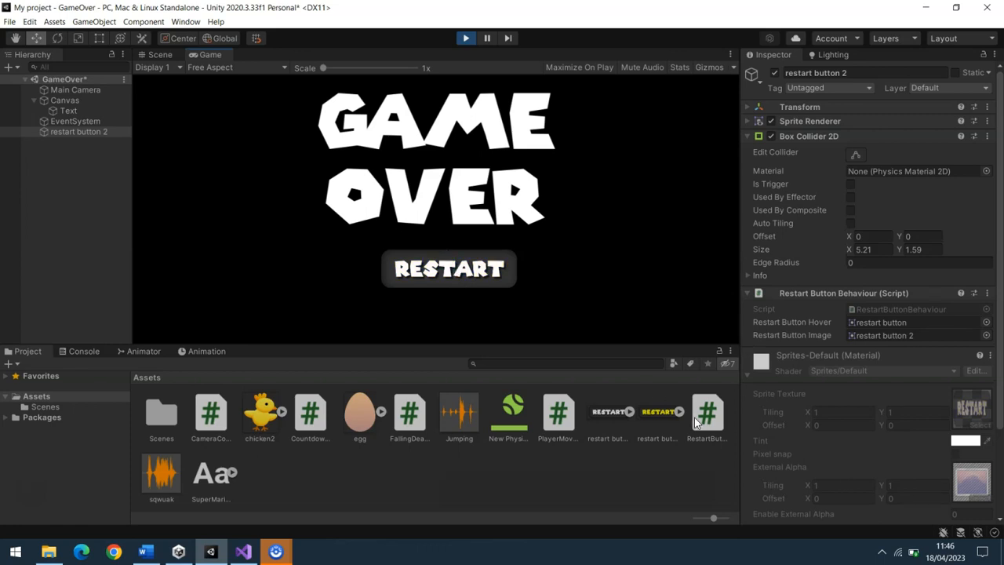
{"action": "left_click", "coordinate": [440, 270]}
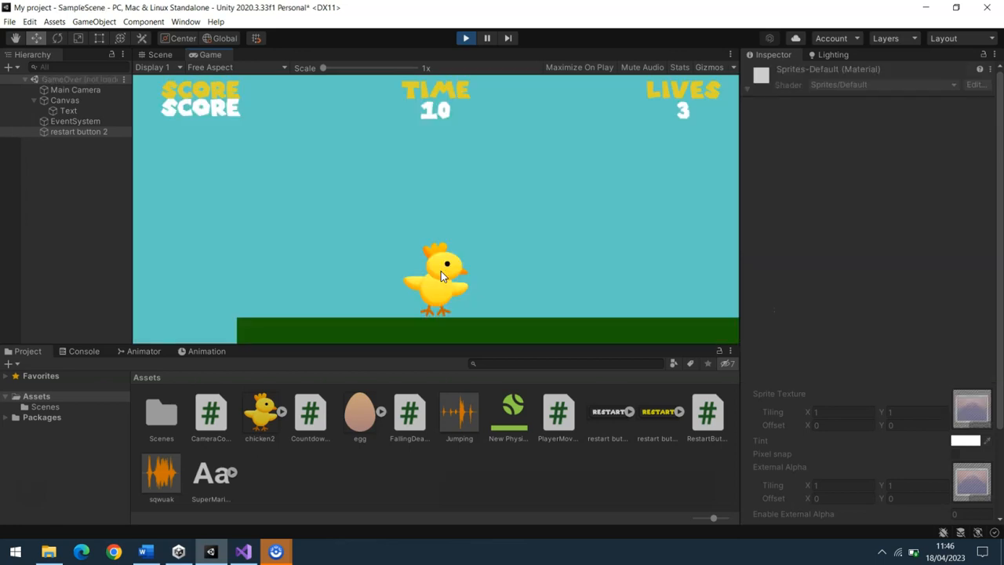